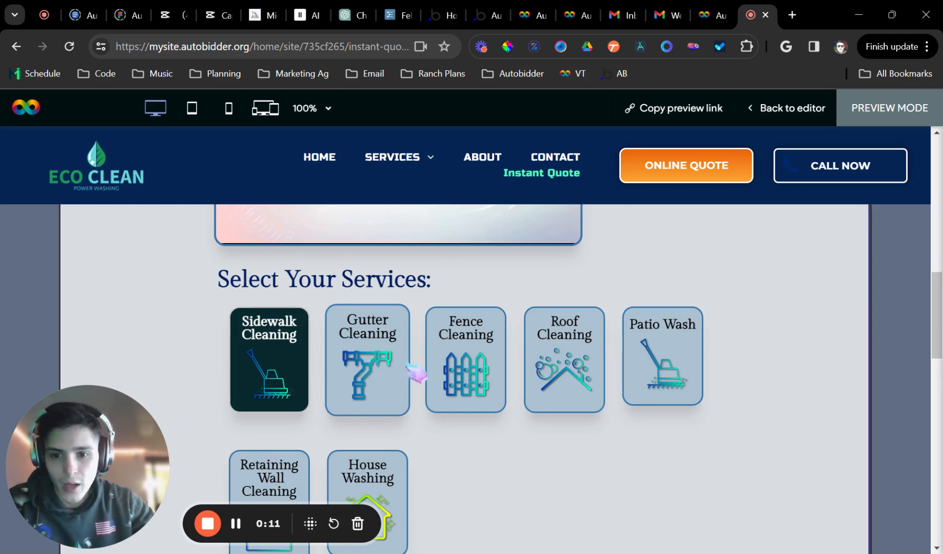
Toggle Gutter Cleaning on and off and deselect Sidewalk Cleaning so no service is selected
left_click(385, 362)
left_click(382, 365)
left_click(306, 384)
scroll(738, 415, "up", 10)
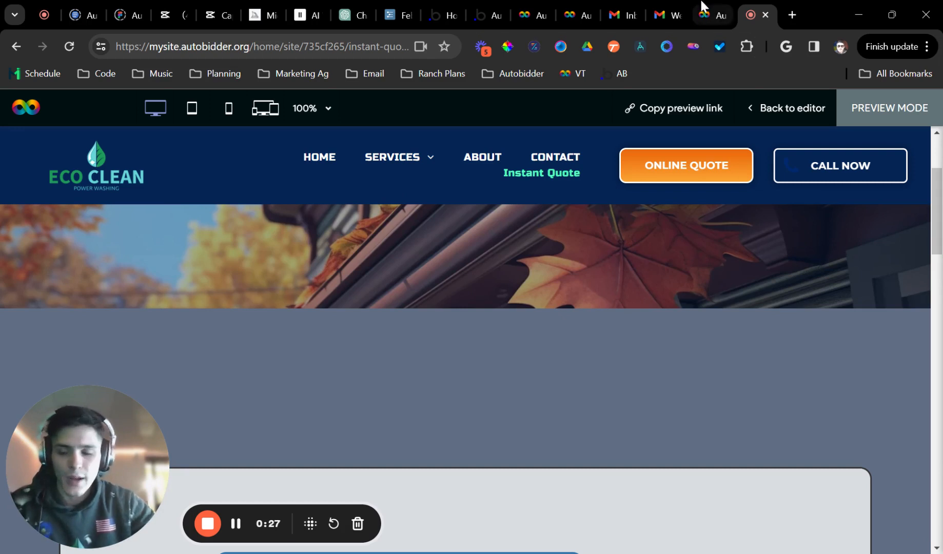
Search Google for 'pressure washing prices miami' in a new tab
left_click(788, 17)
left_click(395, 48)
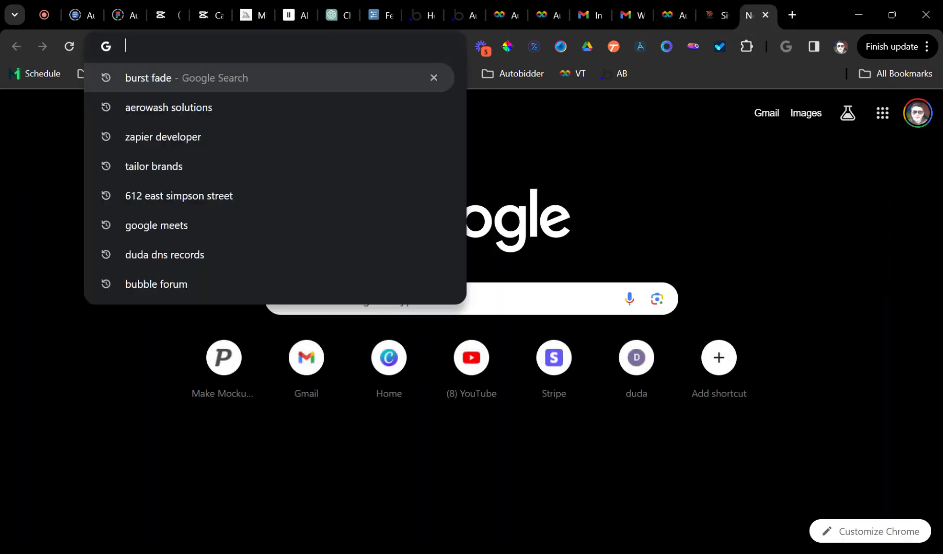
type("pressure wasshing")
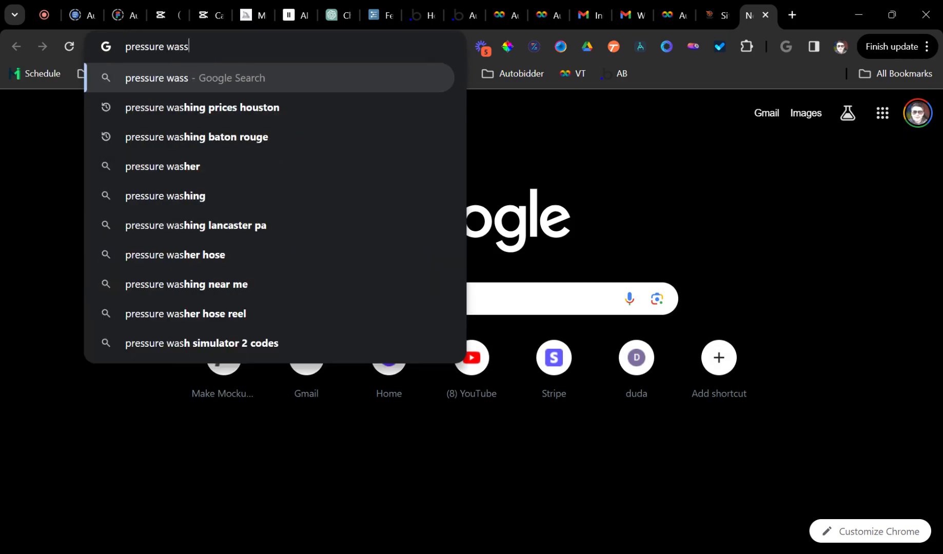
key("BackSpace")
key("BackSpace")
key("BackSpace")
key("BackSpace")
key("BackSpace")
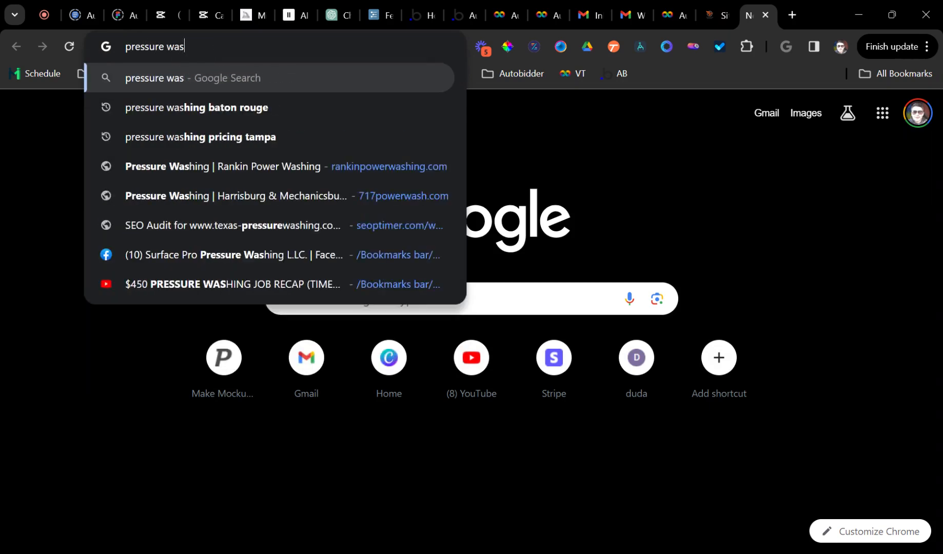
type("hing prices miami")
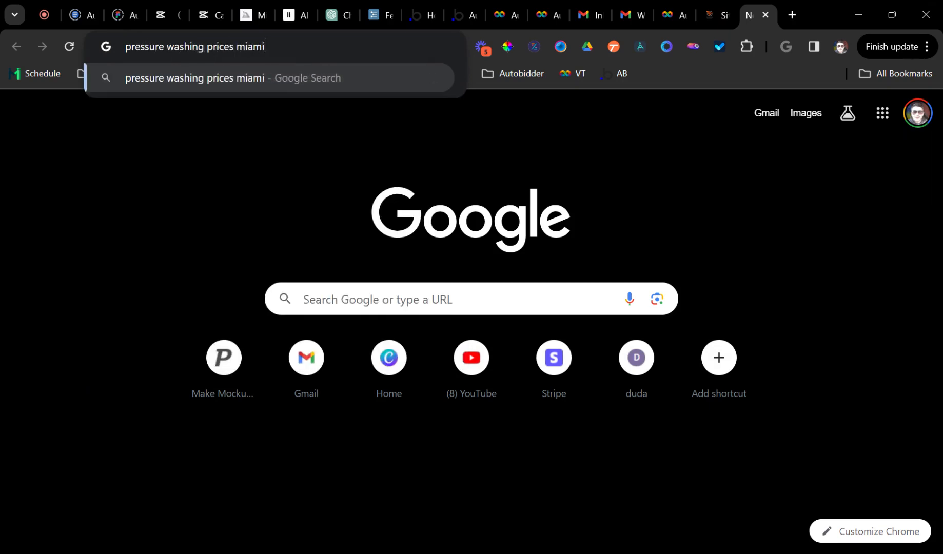
key("Return")
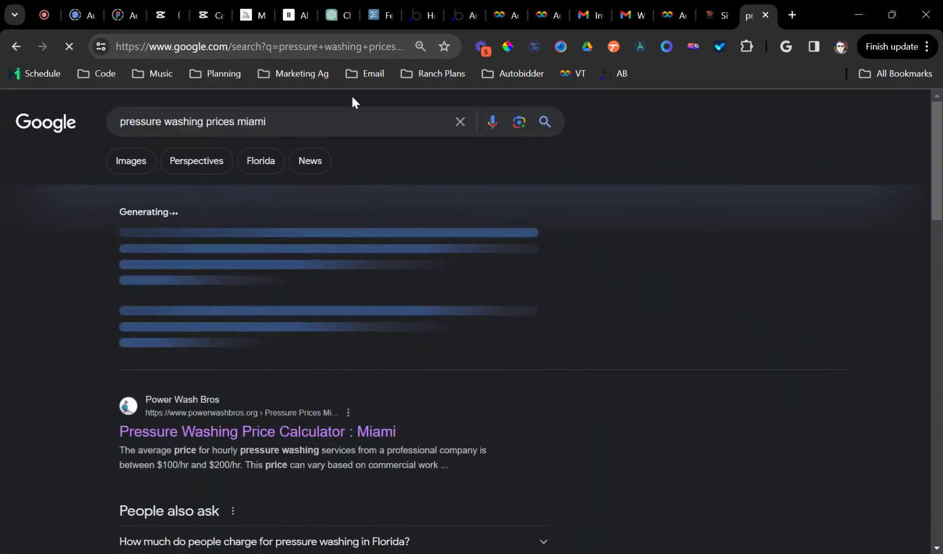
Open the Power Wash Bros 'Pressure Washing Price Calculator : Miami' result
scroll(366, 194, "down", 5)
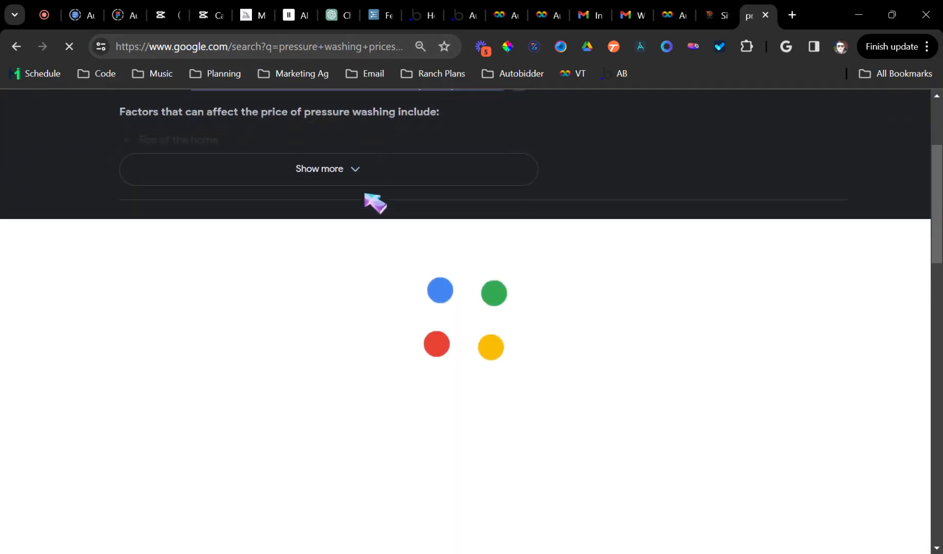
scroll(388, 201, "up", 4)
scroll(332, 267, "down", 3)
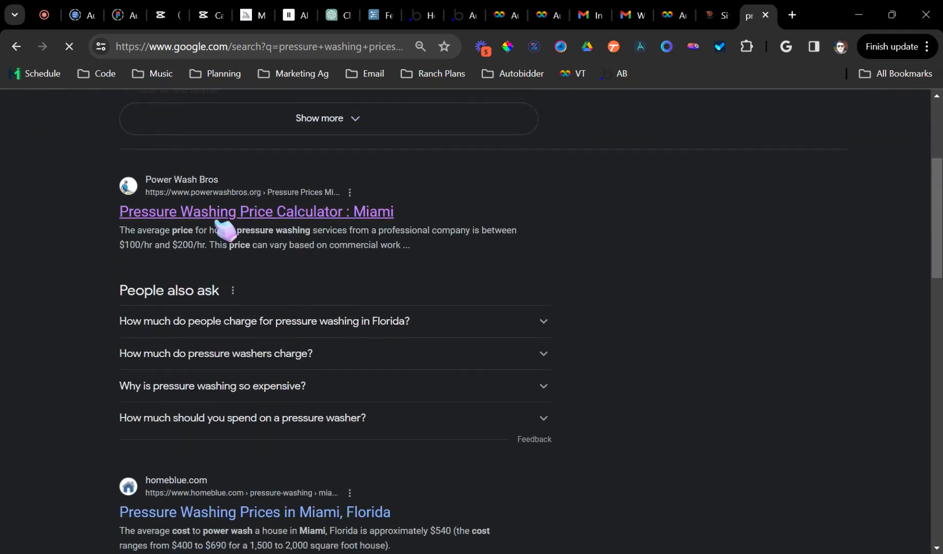
scroll(249, 246, "down", 4)
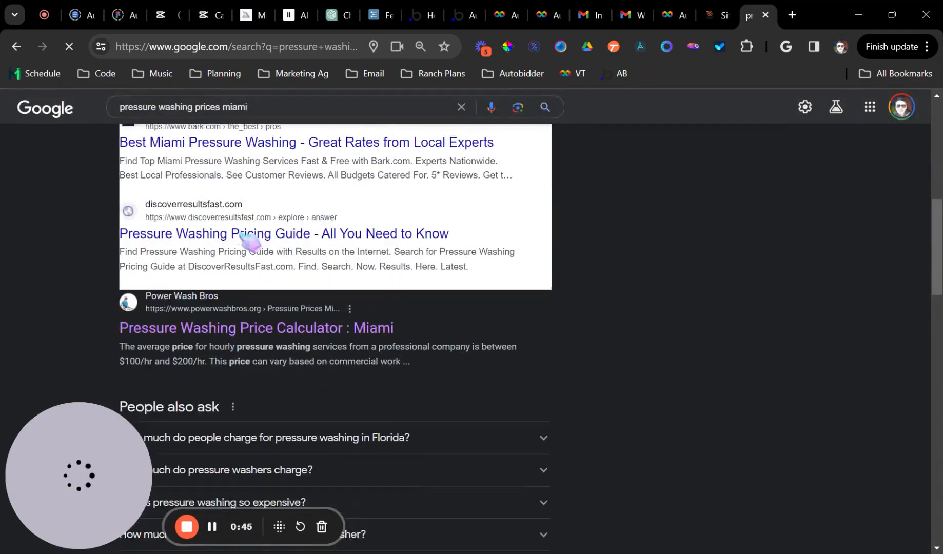
scroll(159, 354, "up", 6)
scroll(251, 263, "down", 3)
scroll(252, 265, "up", 4)
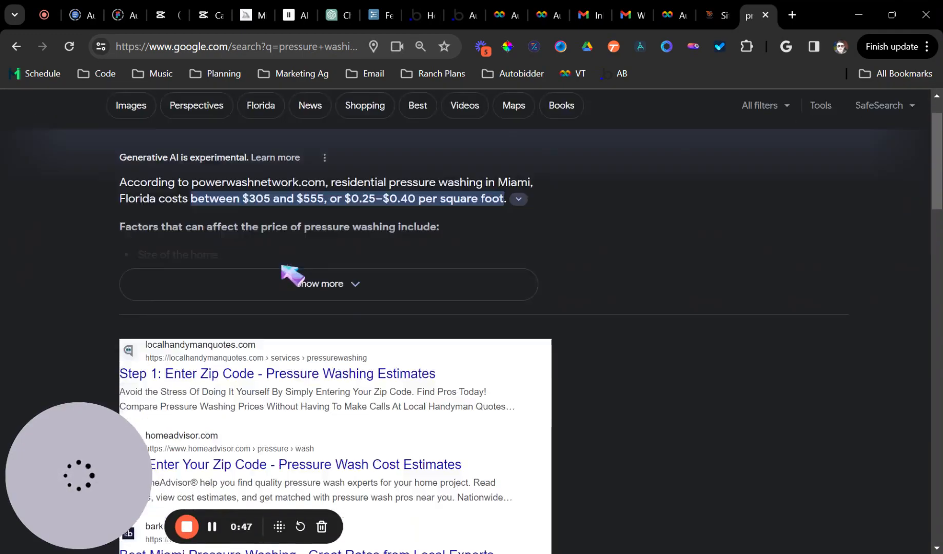
scroll(287, 285, "down", 10)
left_click(226, 208)
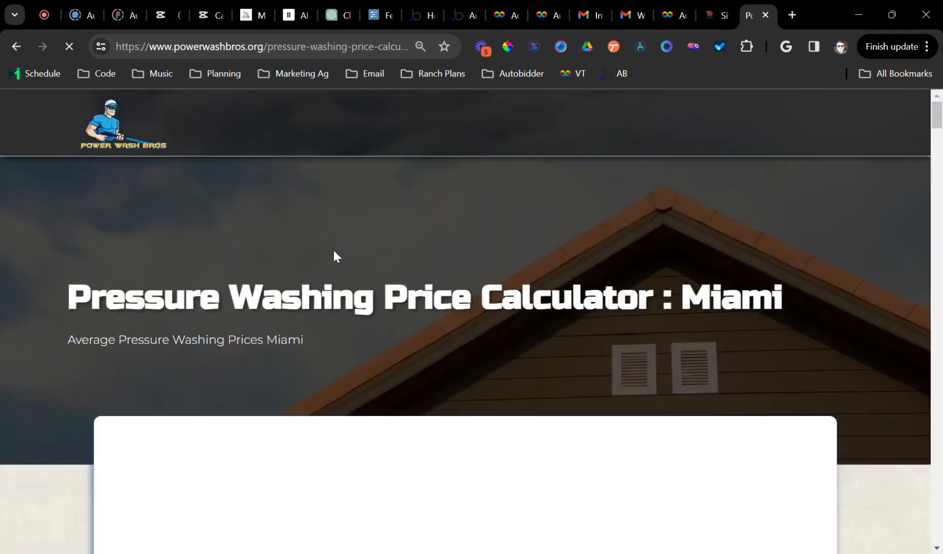
scroll(338, 249, "down", 3)
scroll(345, 253, "down", 2)
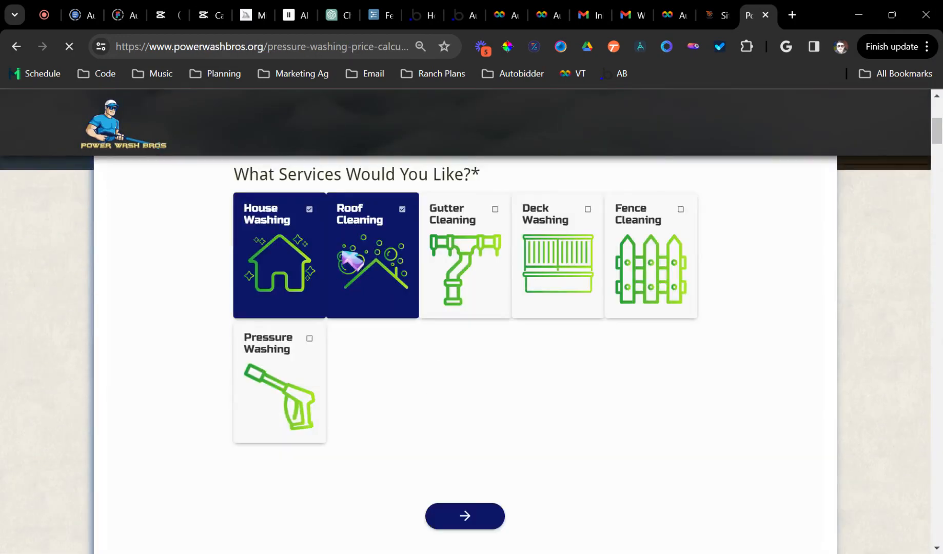
scroll(154, 164, "up", 1)
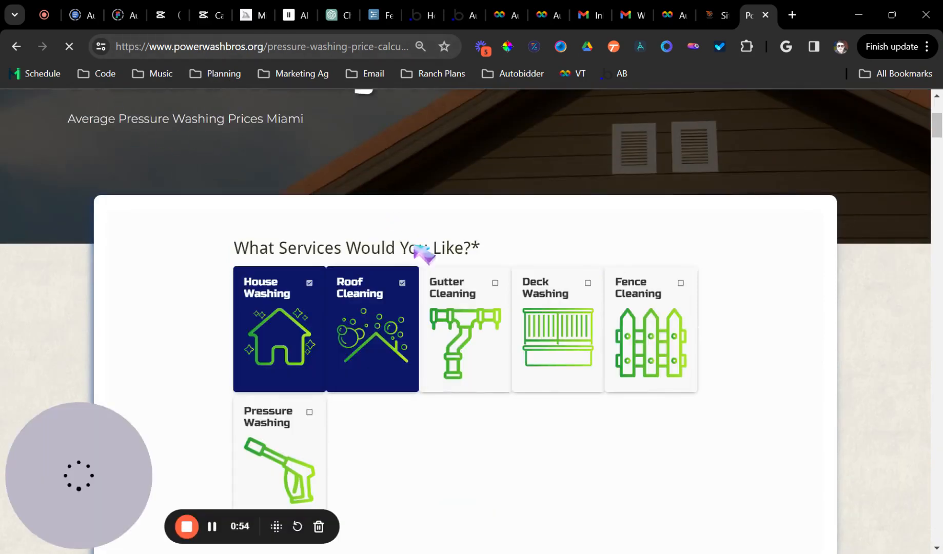
scroll(448, 305, "down", 4)
scroll(559, 235, "up", 10)
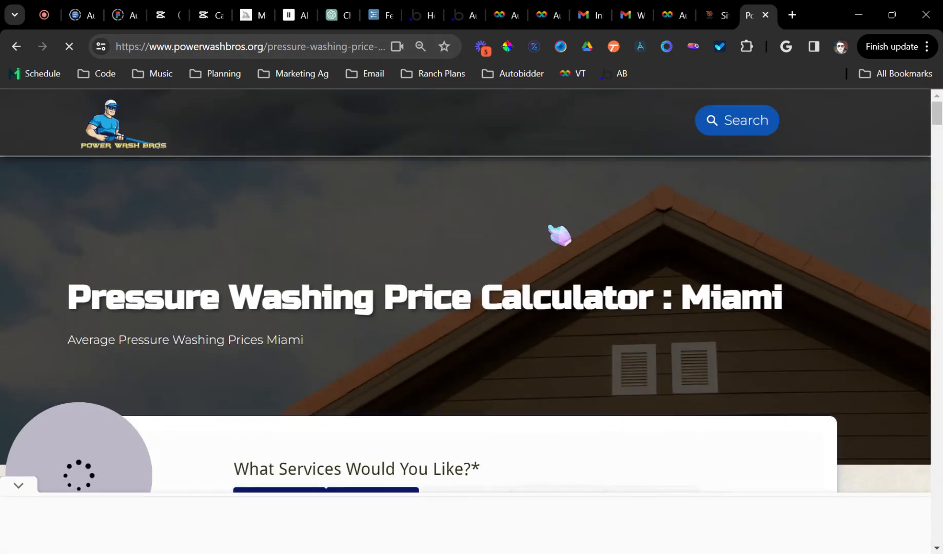
scroll(358, 257, "down", 3)
scroll(338, 241, "down", 7)
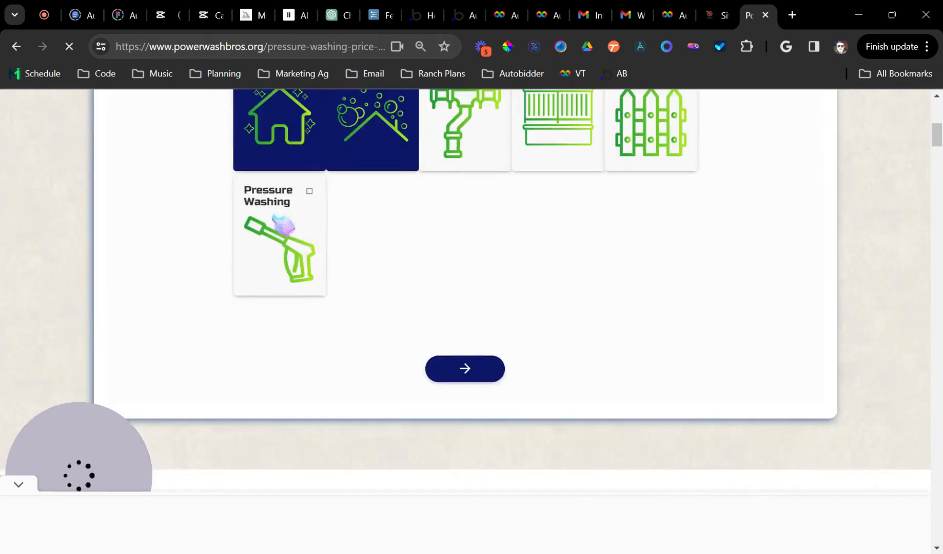
scroll(252, 216, "up", 6)
scroll(231, 210, "up", 3)
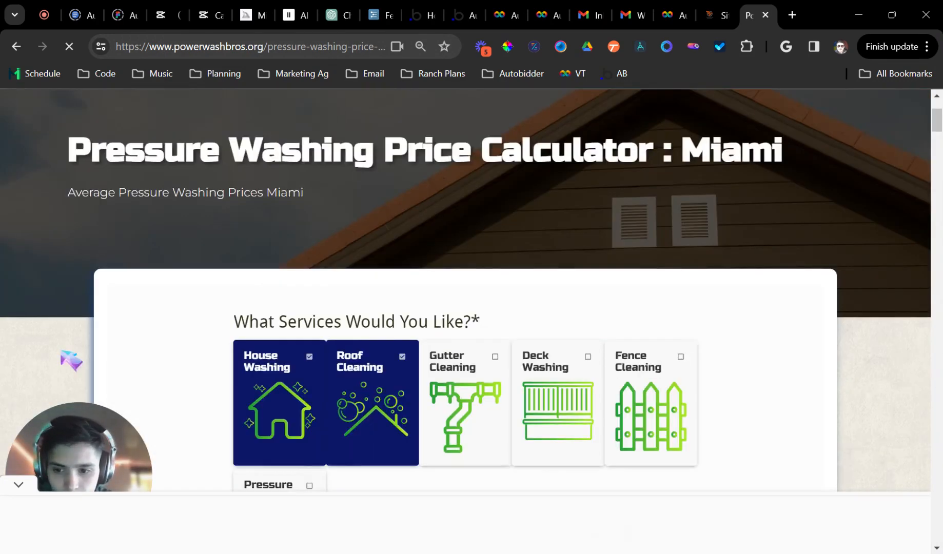
left_click(11, 51)
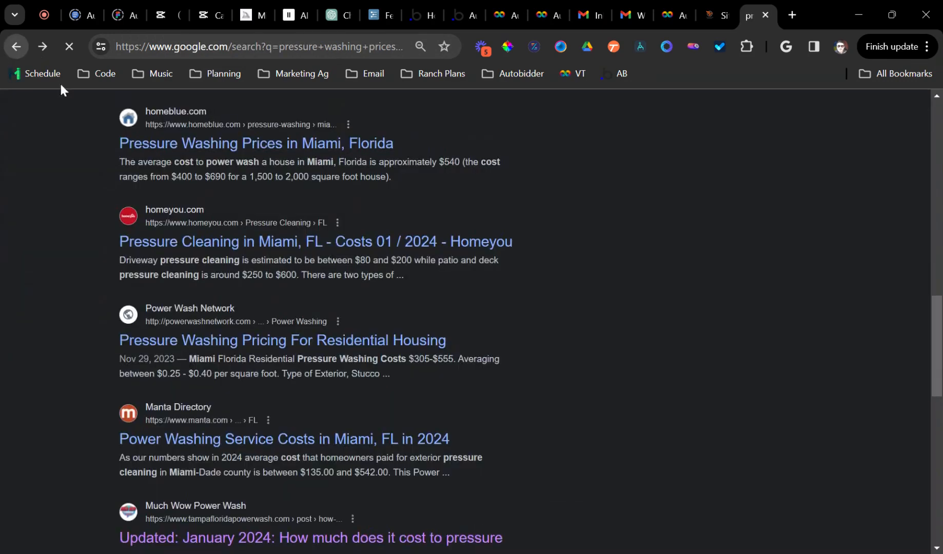
Go back from the Miami pricing results to the mysite.autobidder.org preview
scroll(210, 149, "up", 6)
scroll(299, 262, "up", 1)
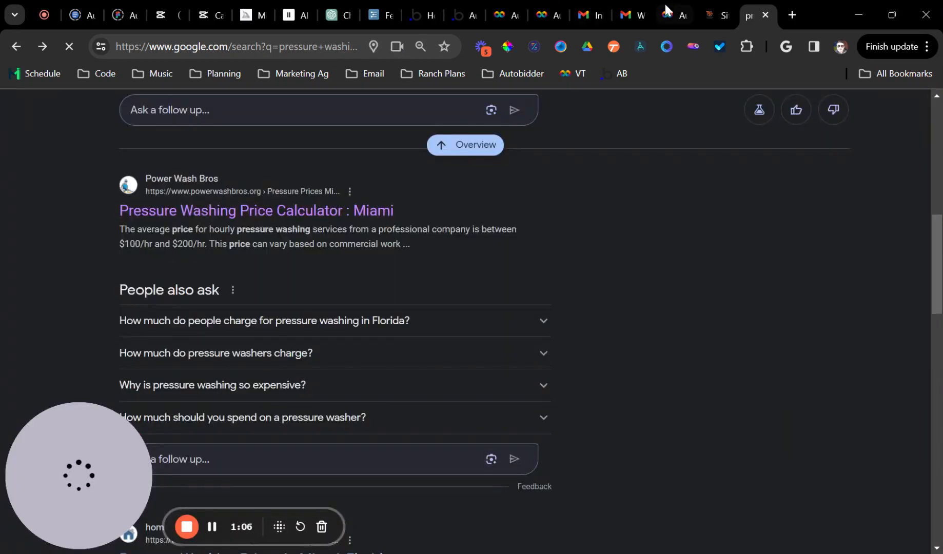
scroll(716, 137, "down", 10)
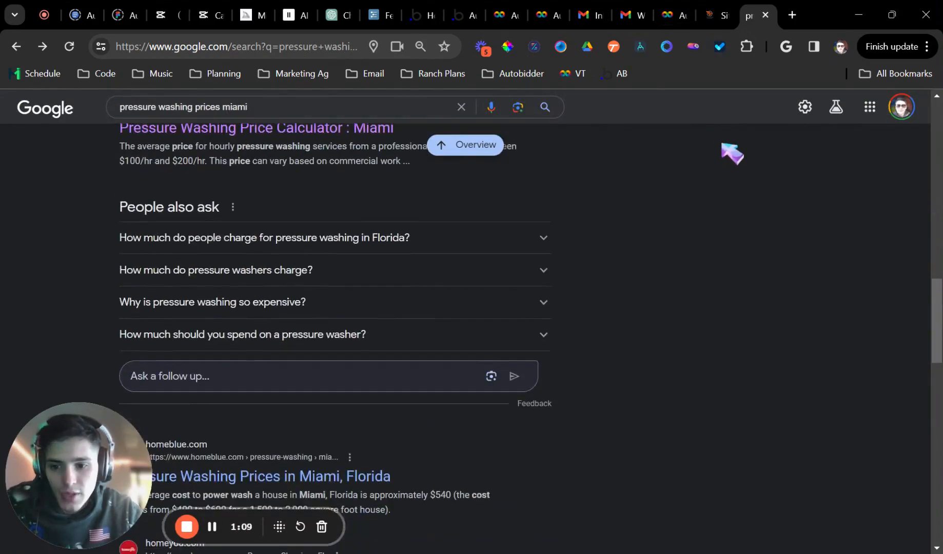
scroll(287, 385, "down", 7)
scroll(613, 329, "up", 4)
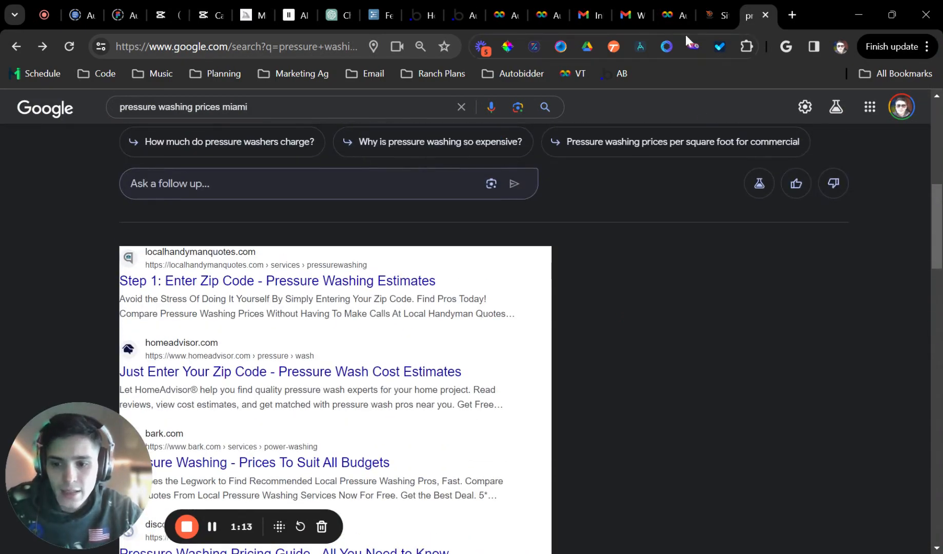
left_click(710, 8)
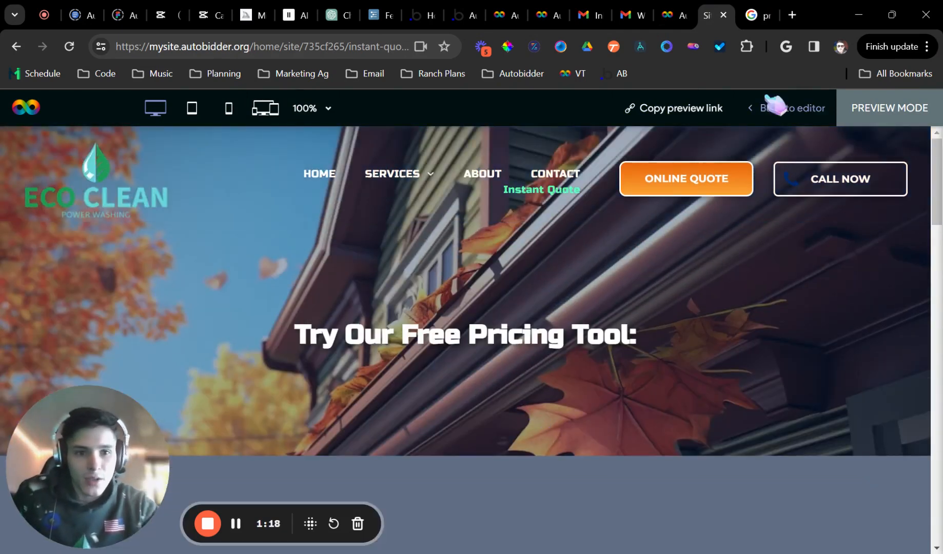
Exit preview mode and return to the site editor
left_click(776, 108)
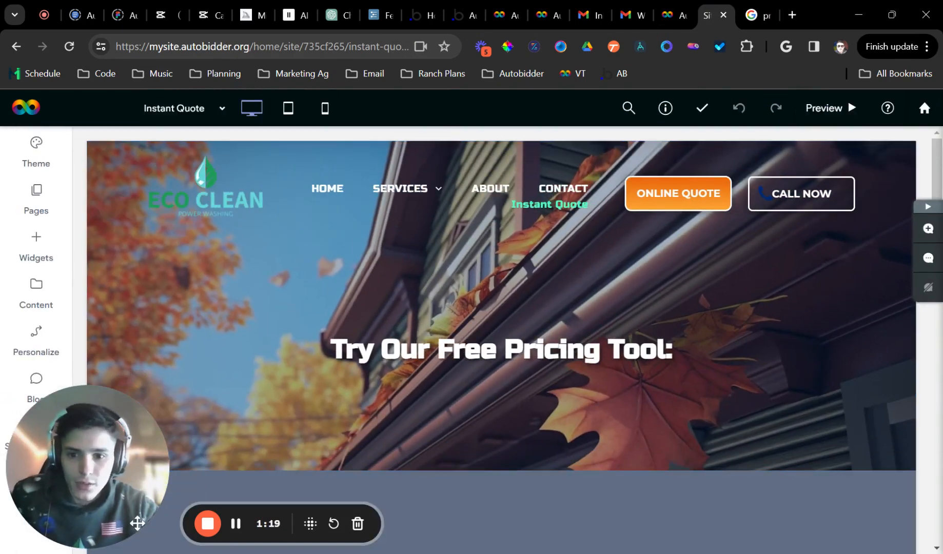
left_click_drag(137, 523, 906, 479)
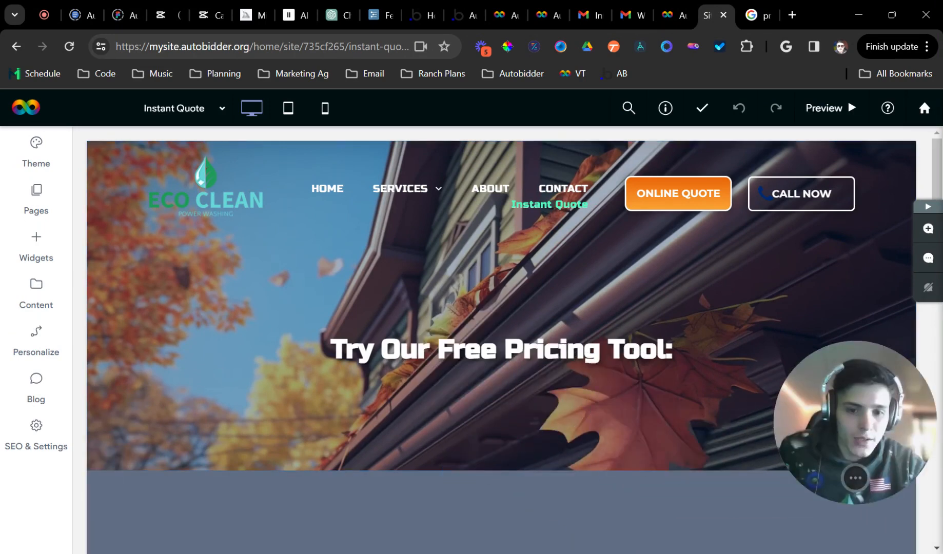
left_click_drag(738, 375, 851, 469)
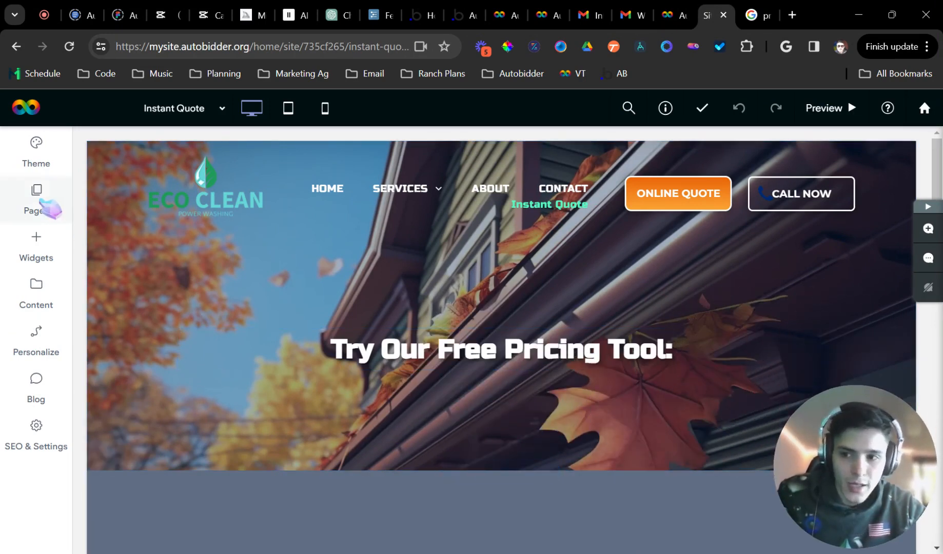
Duplicate the Instant Quote page, removing the 'Copy of' prefix so it is also named Instant Quote
left_click(49, 207)
scroll(164, 339, "down", 2)
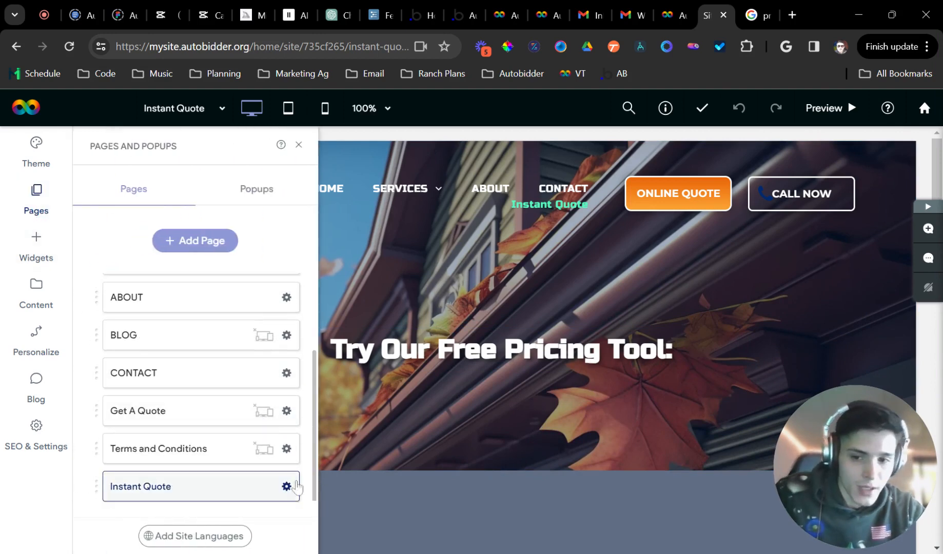
left_click(287, 487)
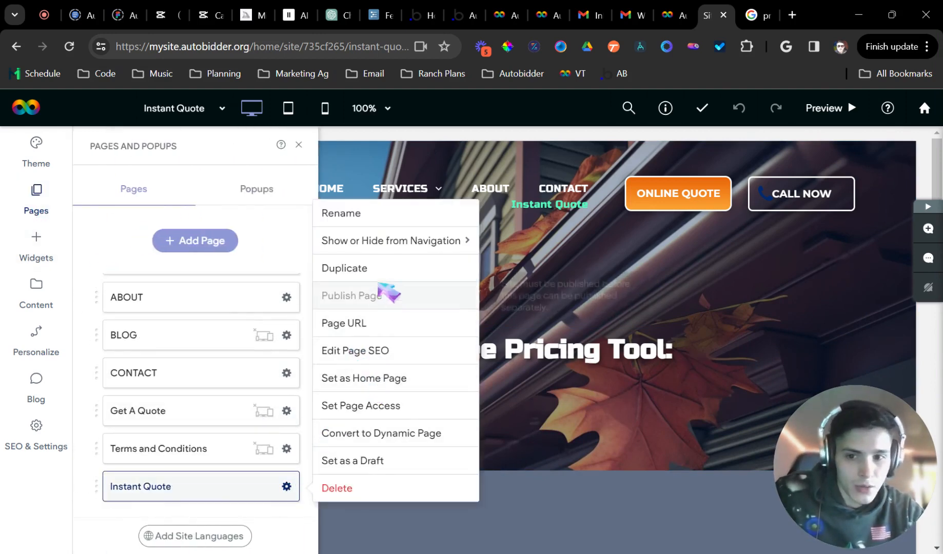
left_click(345, 268)
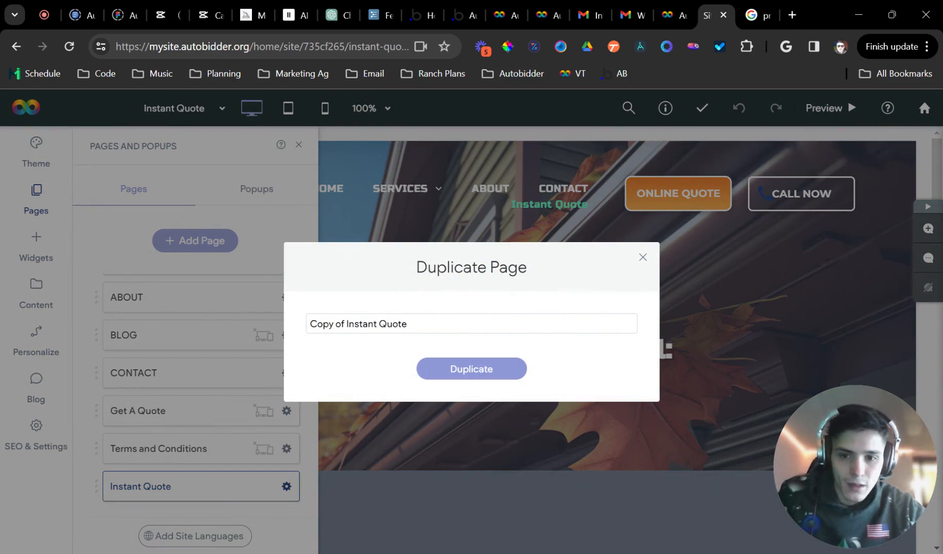
left_click_drag(346, 324, 149, 327)
key("BackSpace")
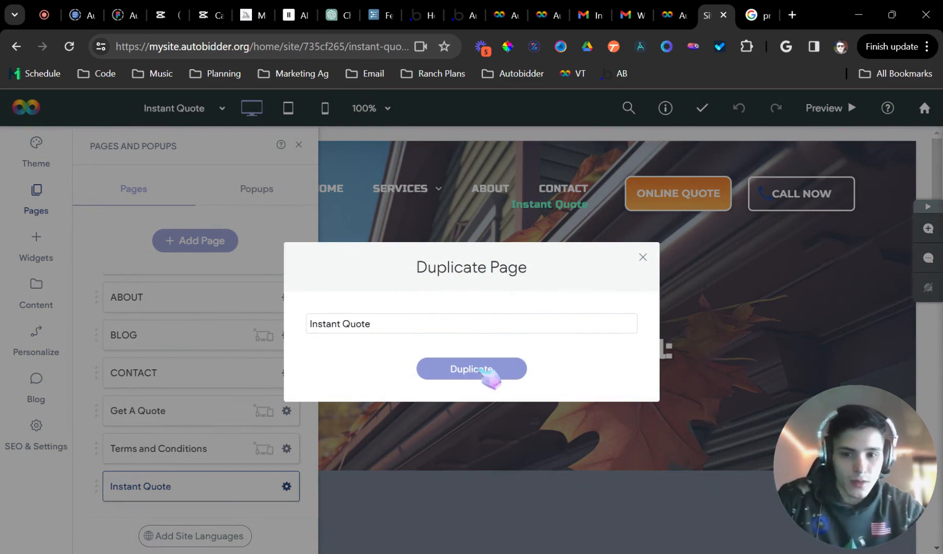
left_click(480, 369)
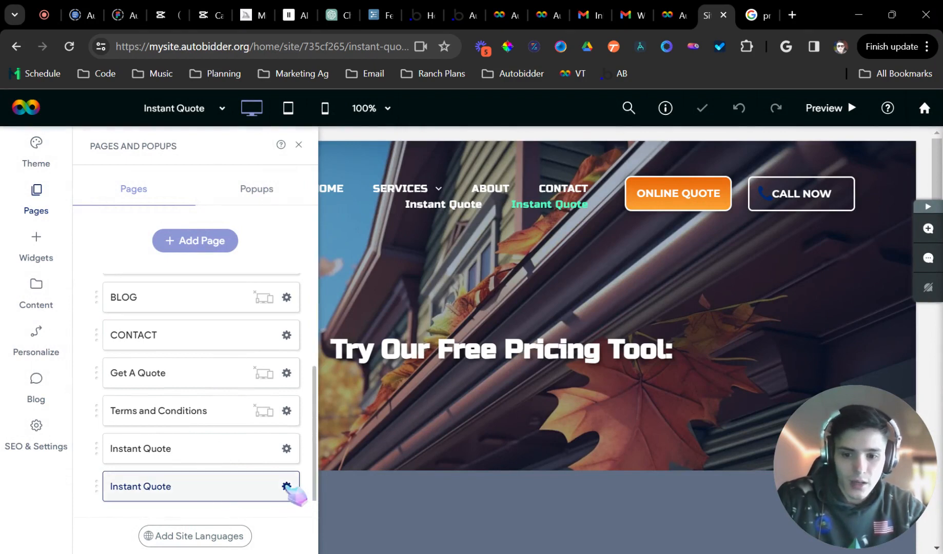
left_click(286, 487)
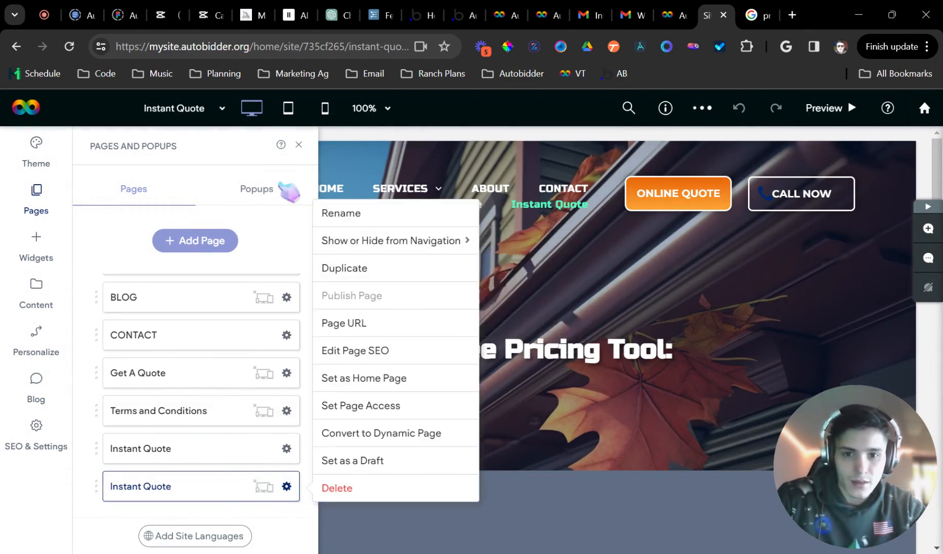
left_click(298, 145)
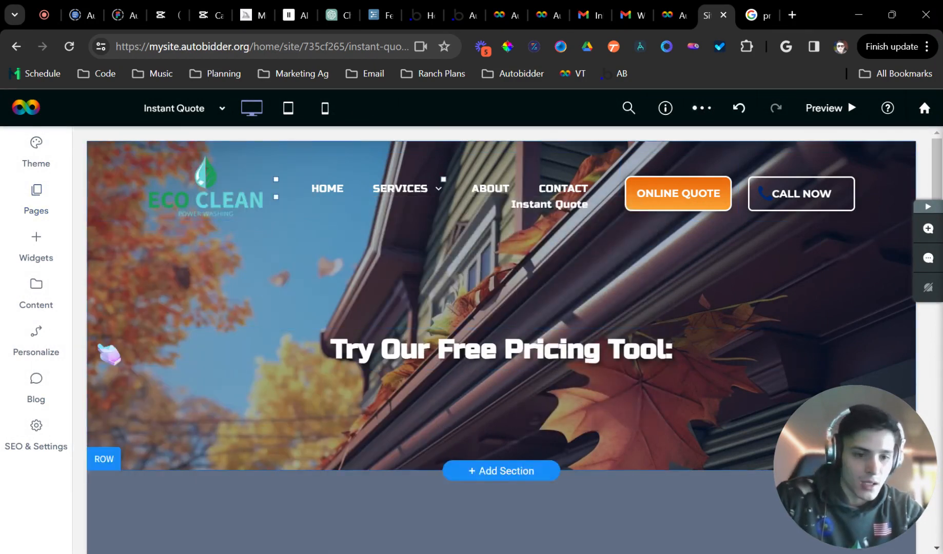
Create a new internal collection with a second field and a first row
left_click(42, 301)
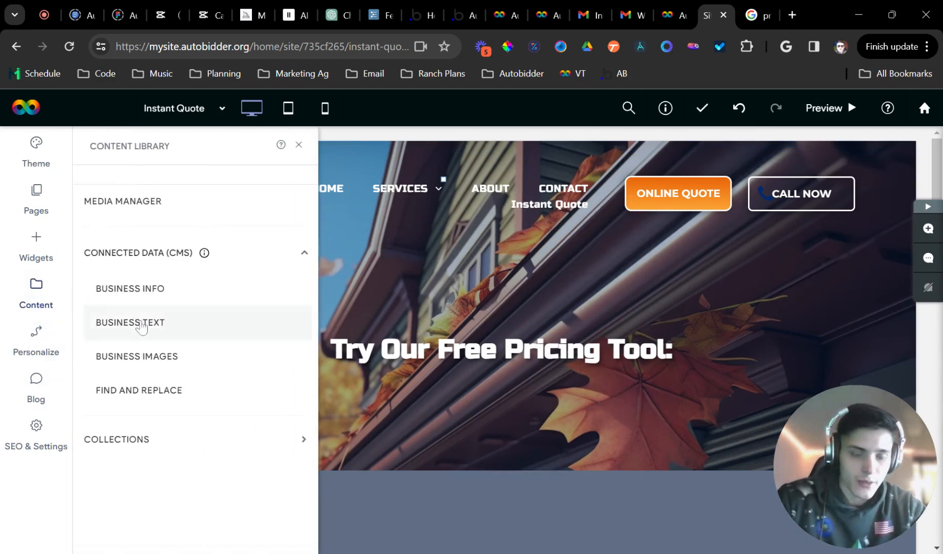
left_click(146, 442)
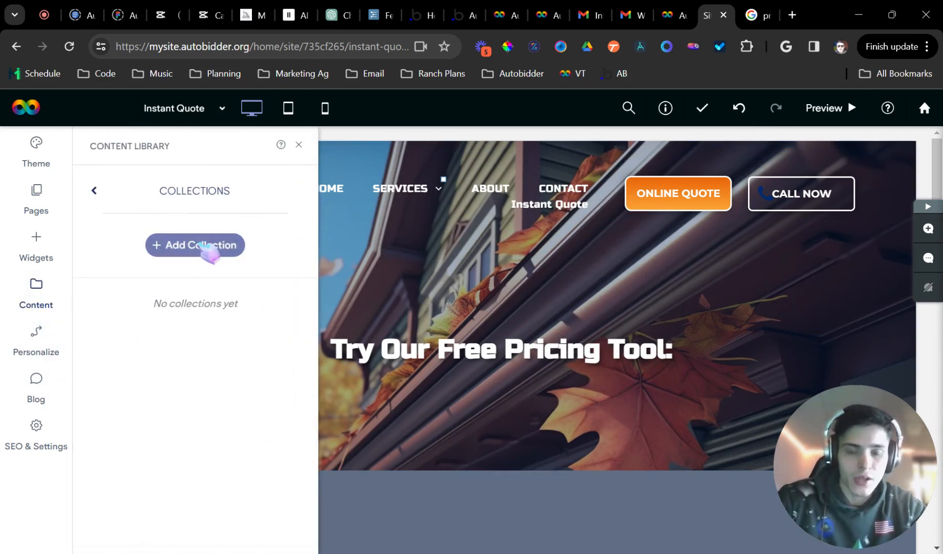
left_click(208, 249)
left_click(407, 331)
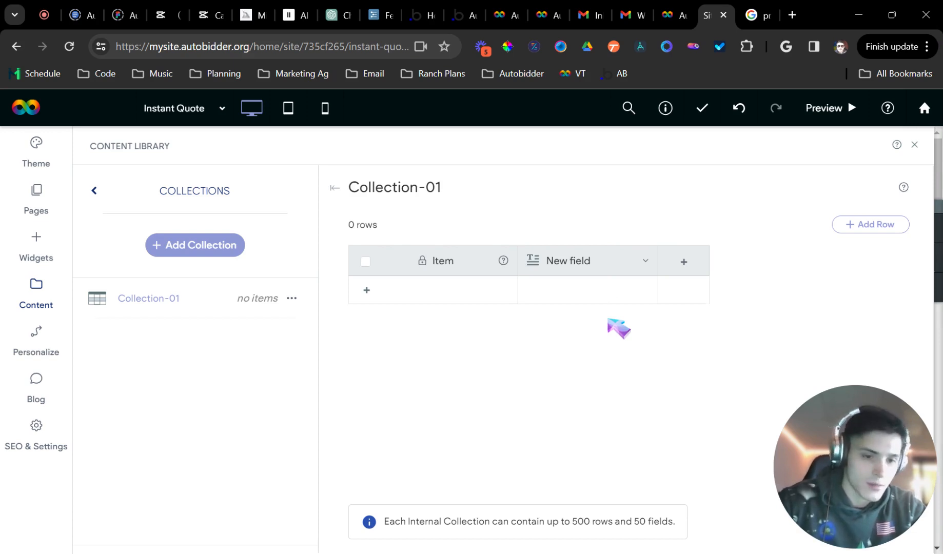
left_click(685, 260)
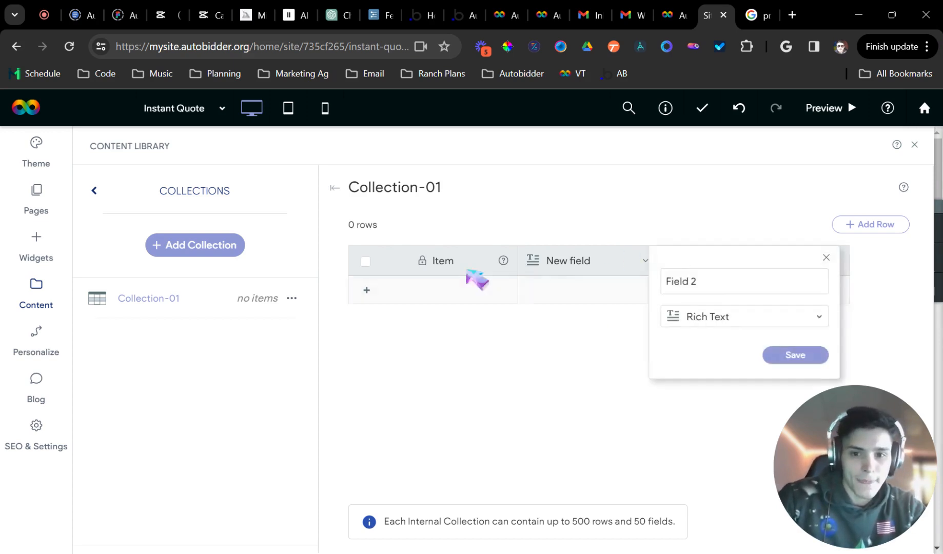
left_click(462, 262)
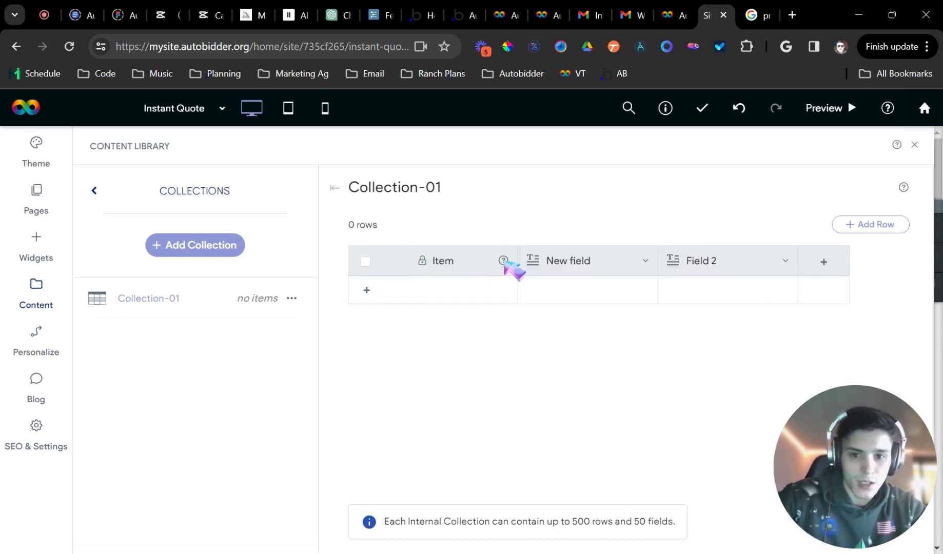
mouse_move(507, 264)
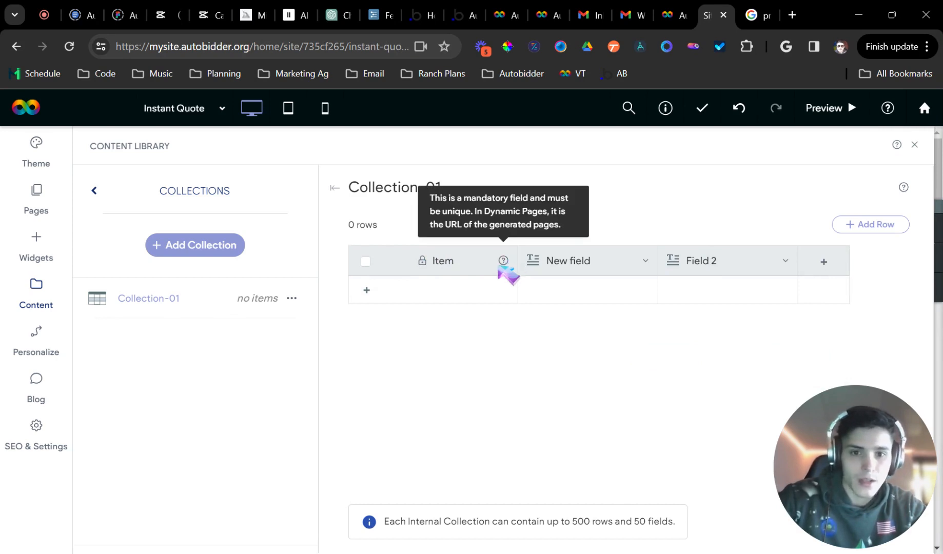
left_click(368, 290)
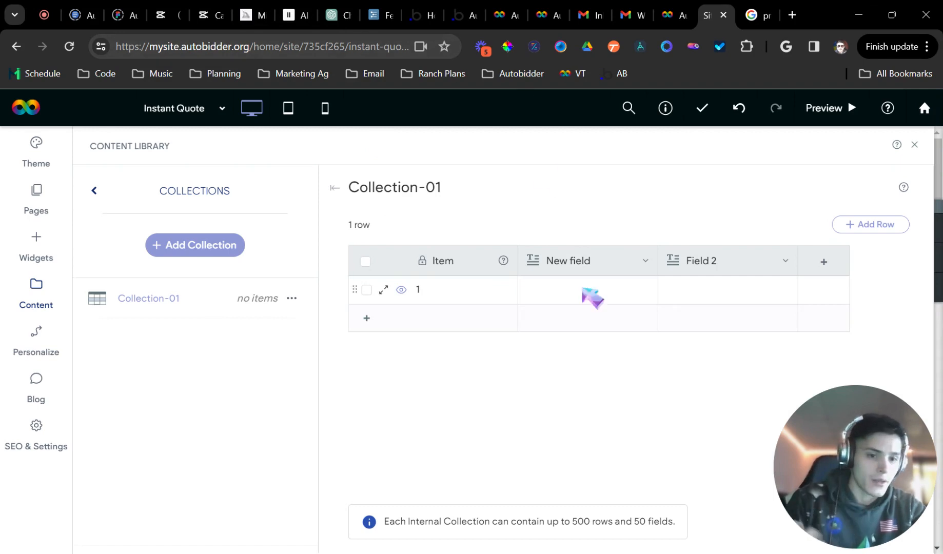
Rename the New field column to City, keeping its Rich Text type
left_click(595, 289)
left_click(588, 267)
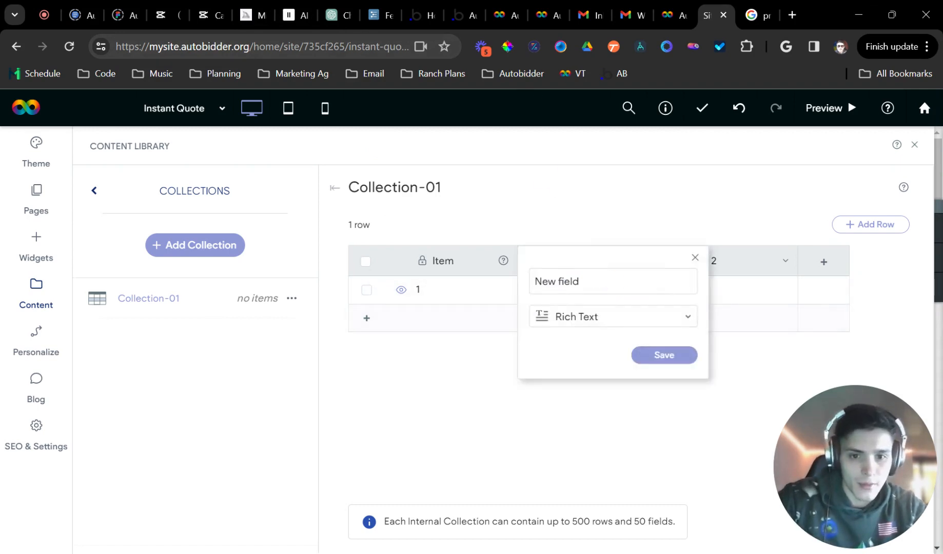
double_click(568, 281)
type("City")
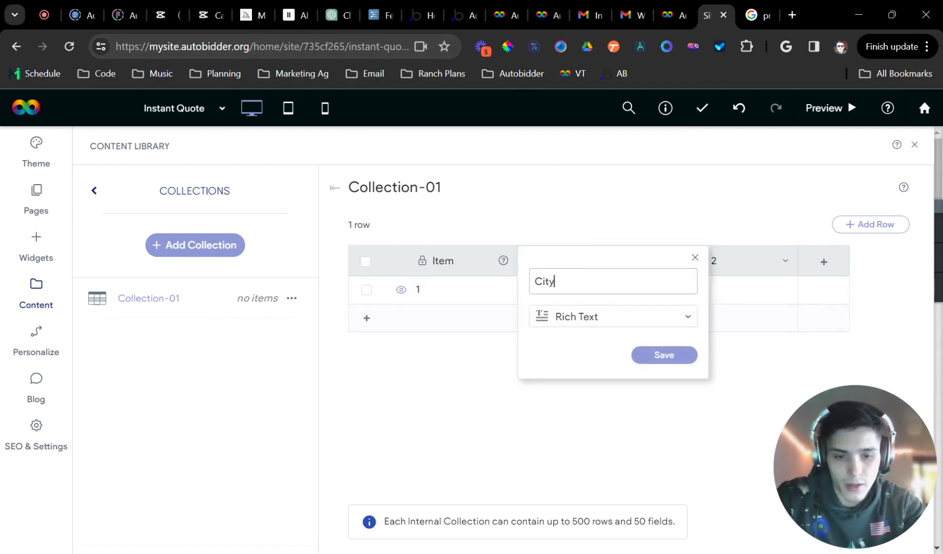
left_click(599, 319)
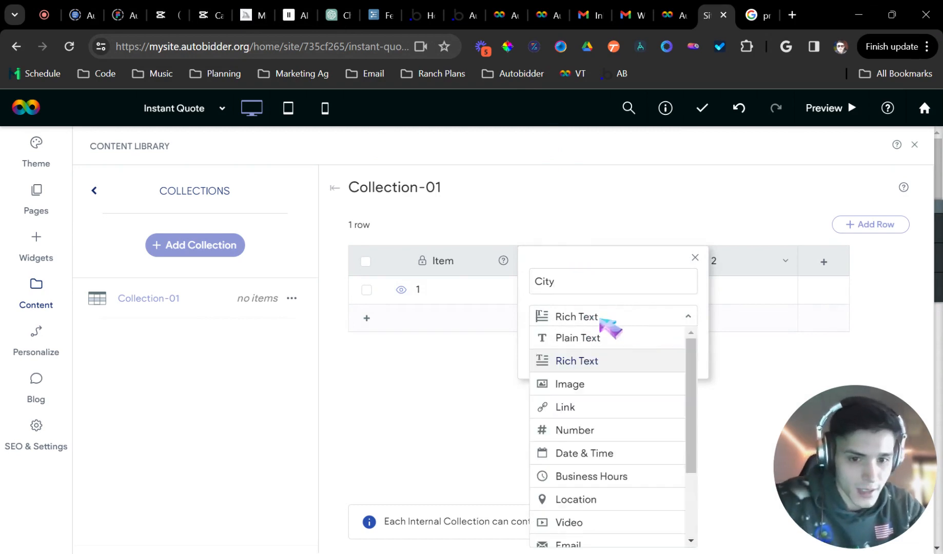
left_click(662, 266)
left_click(694, 350)
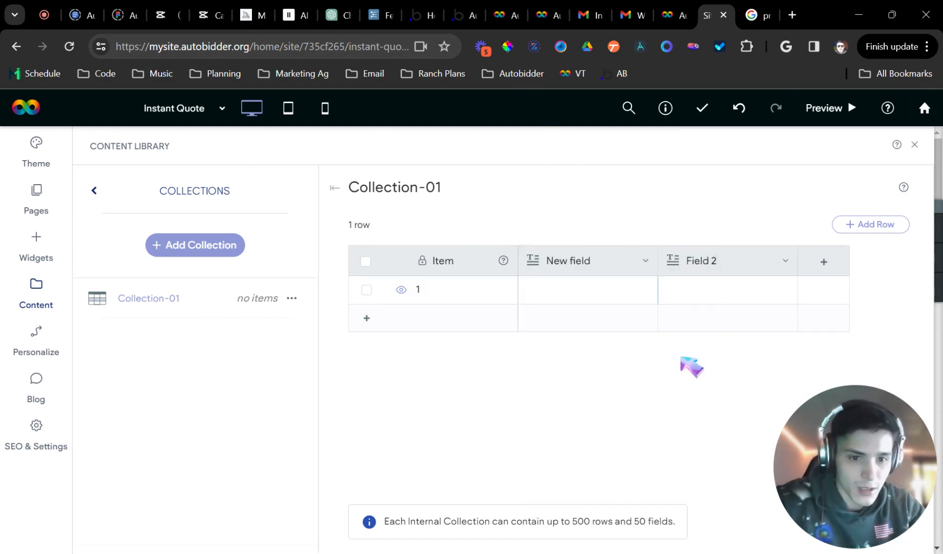
Make Field 2 an Image field named City Image
left_click(724, 262)
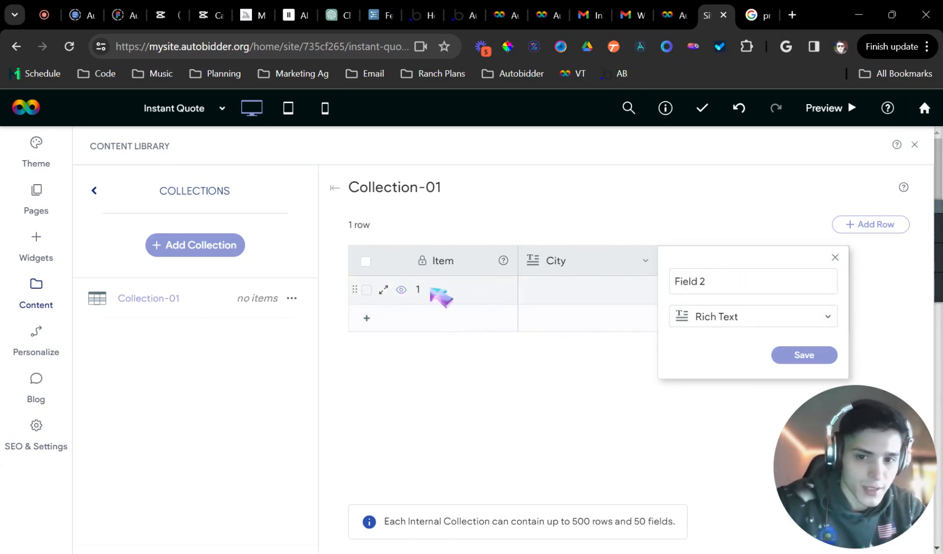
left_click(734, 282)
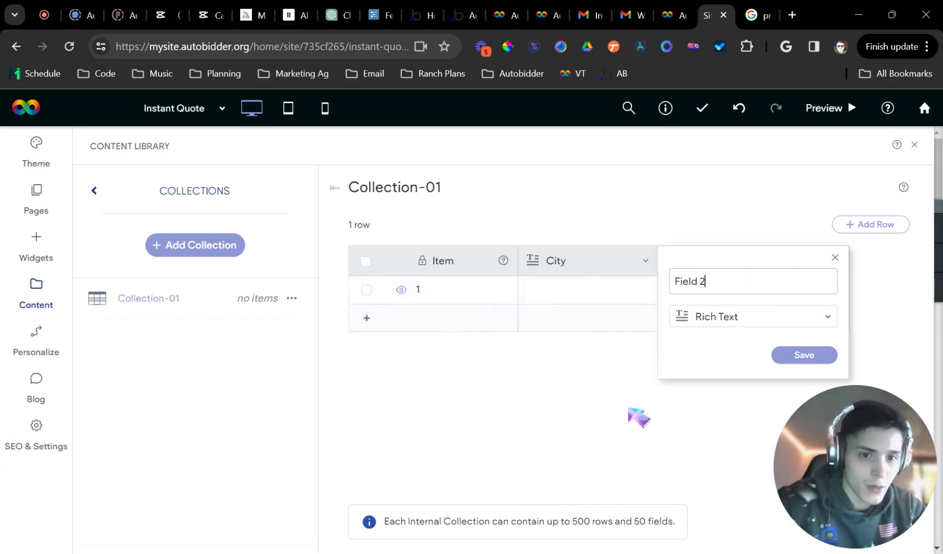
left_click(629, 408)
left_click(702, 265)
left_click(723, 317)
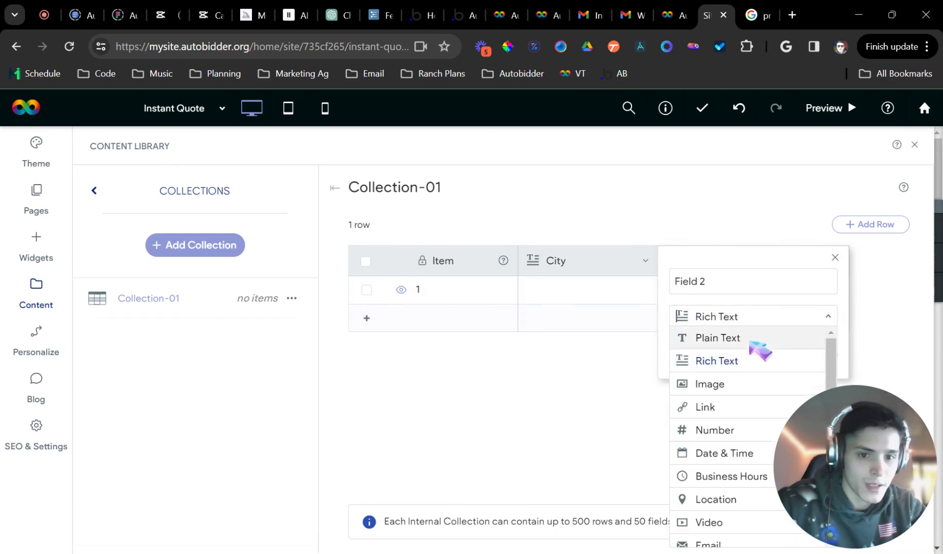
left_click(729, 385)
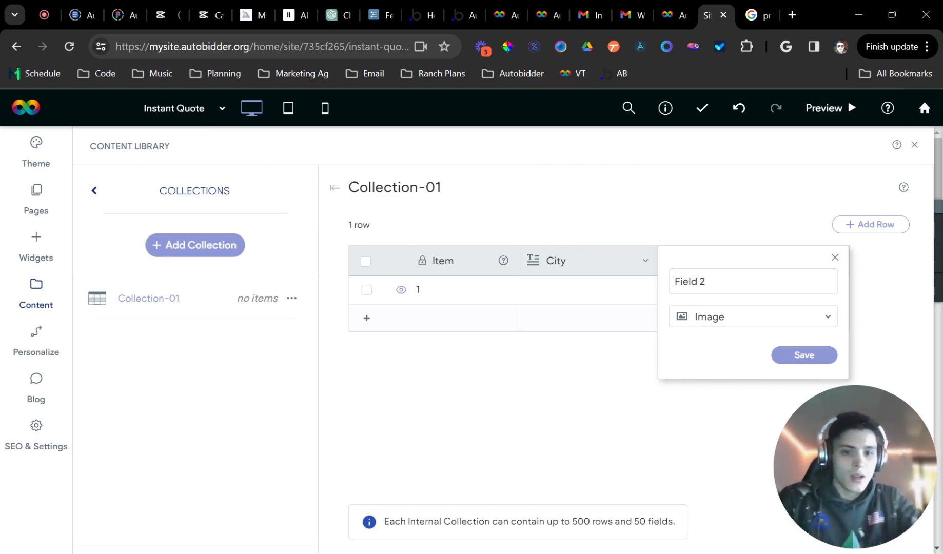
left_click(752, 286)
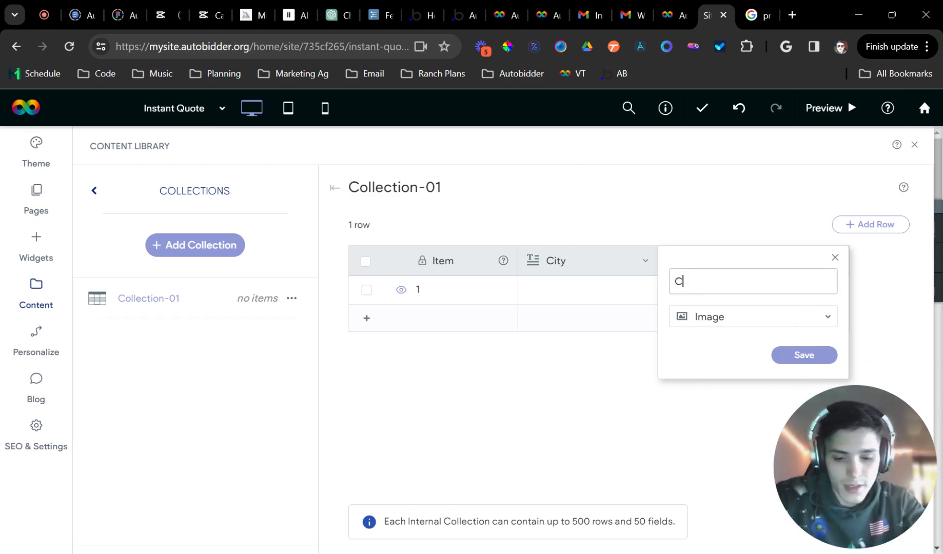
key("Return")
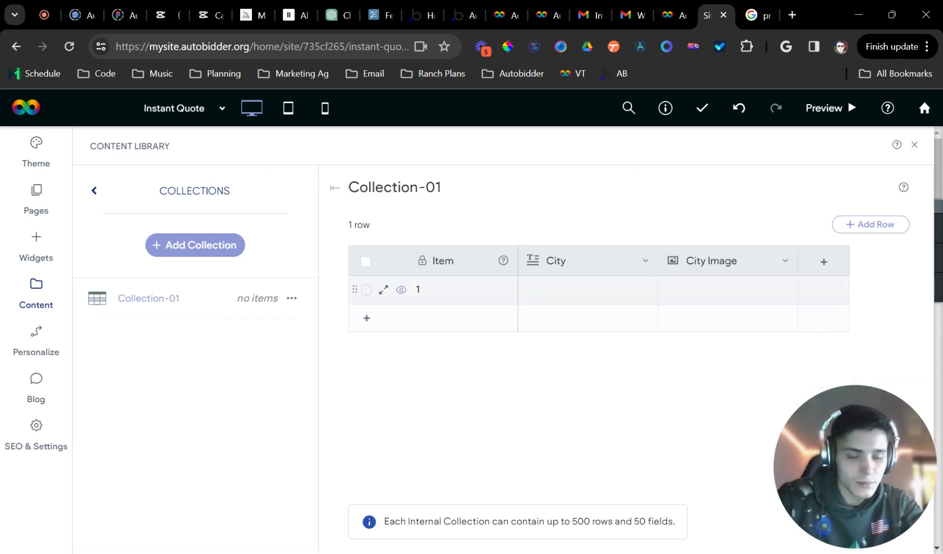
left_click(573, 298)
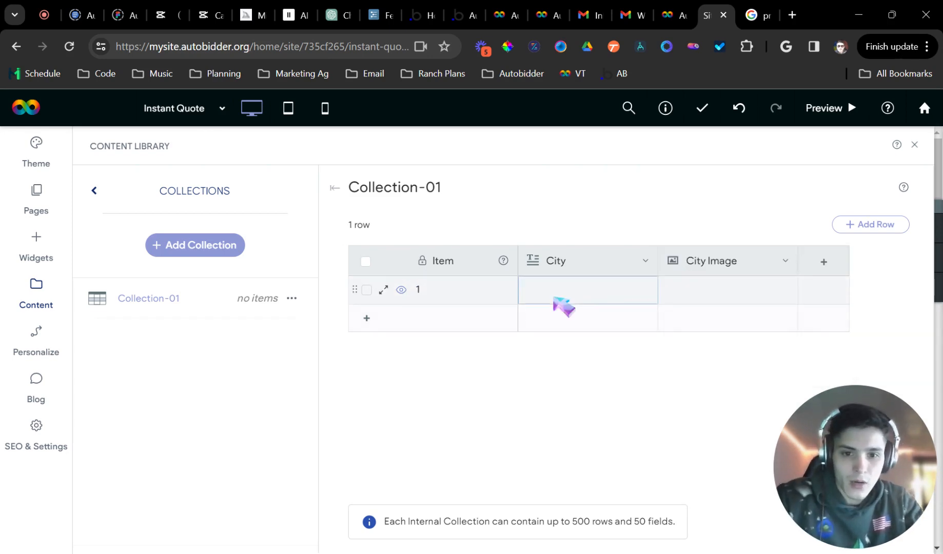
Add row 2 to Collection-01 and toggle row 1's visibility off and back on
type("amp")
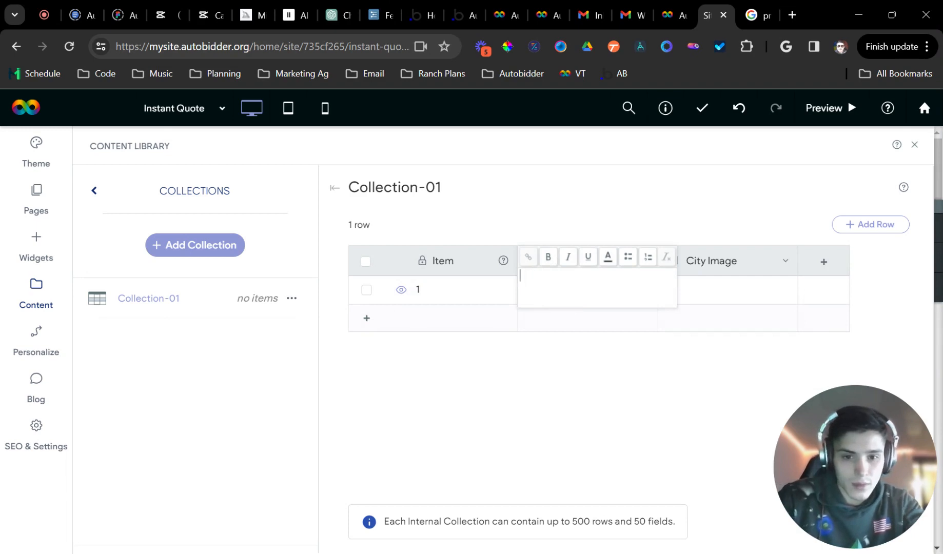
left_click(563, 341)
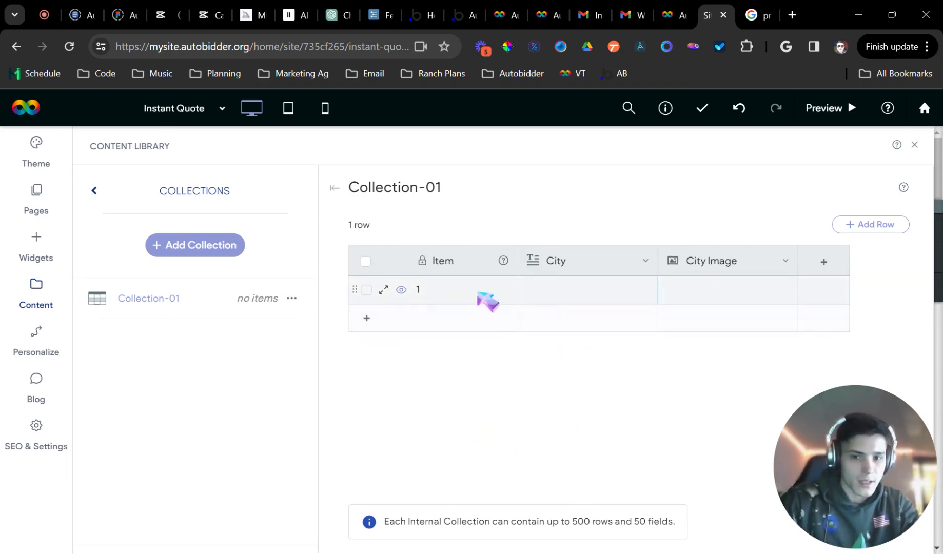
left_click(907, 224)
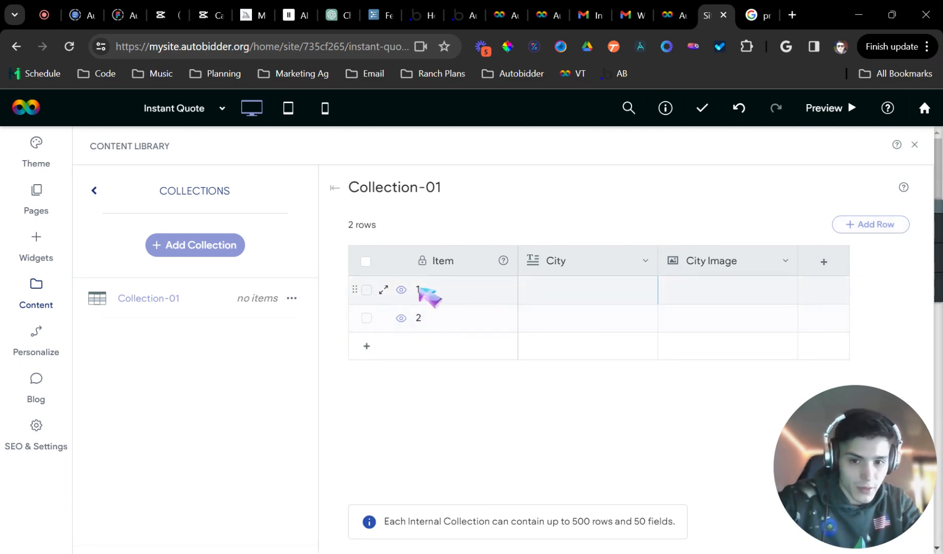
left_click(423, 292)
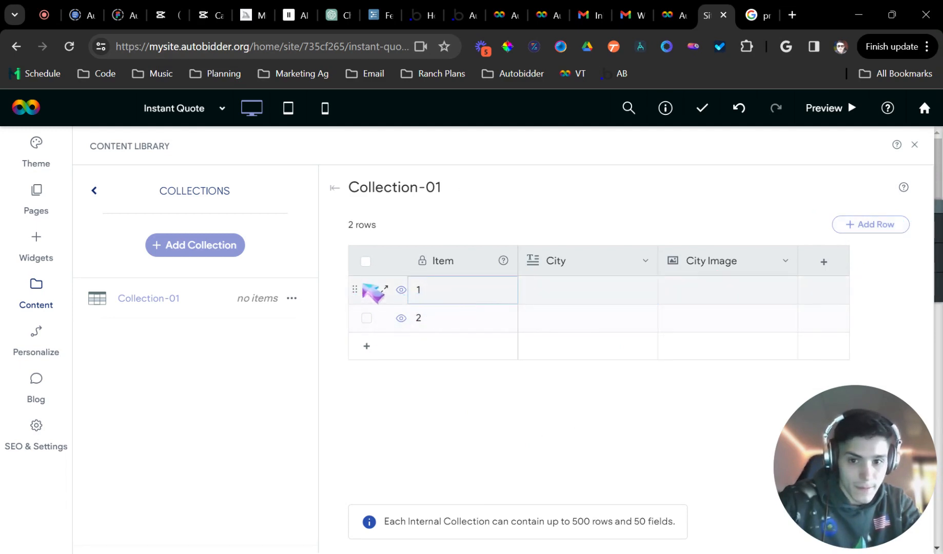
left_click(402, 290)
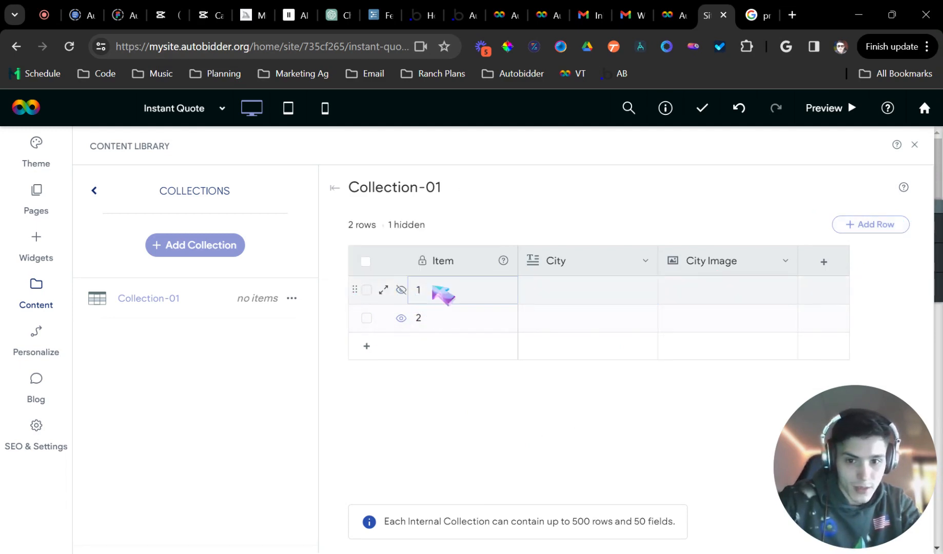
left_click(401, 290)
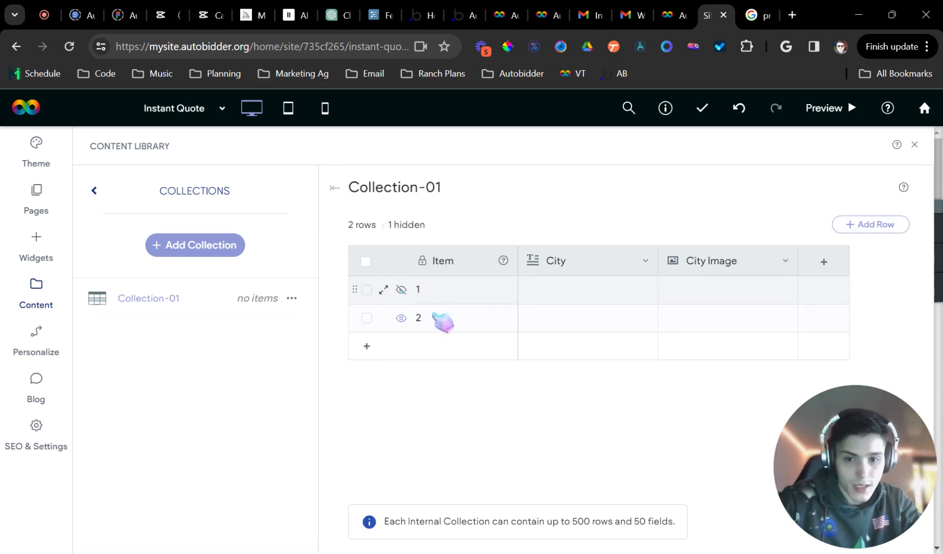
double_click(429, 290)
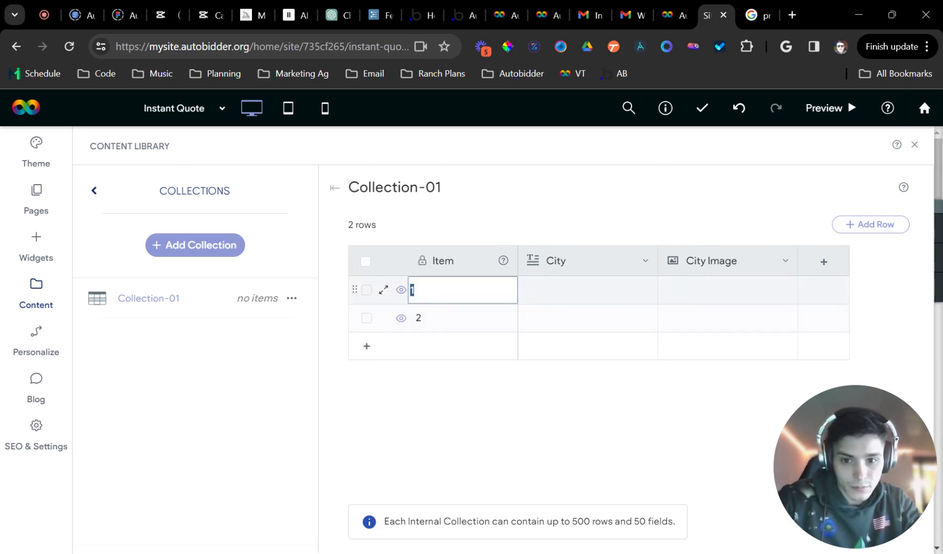
left_click(563, 288)
Enter Tampa, Orlando and Miami as the City values for rows 1 to 3
left_click(556, 291)
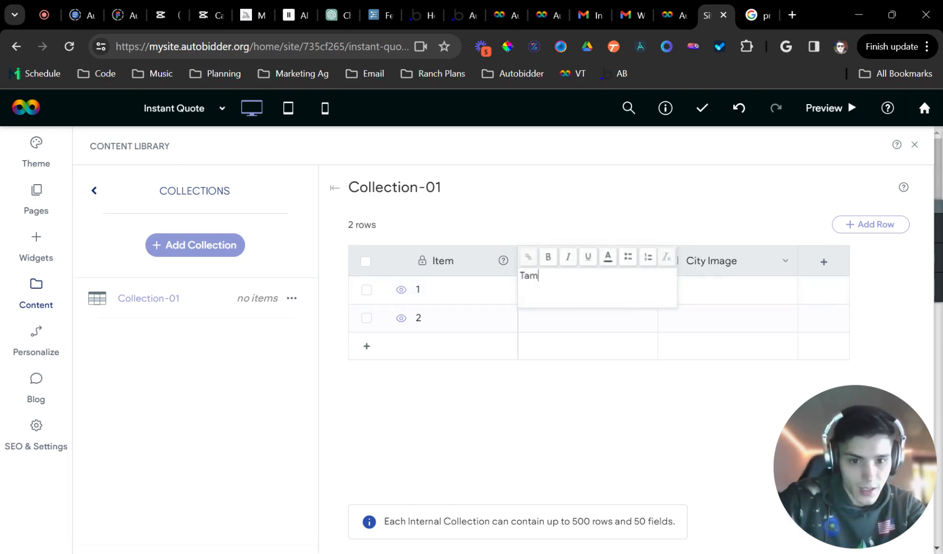
left_click(544, 319)
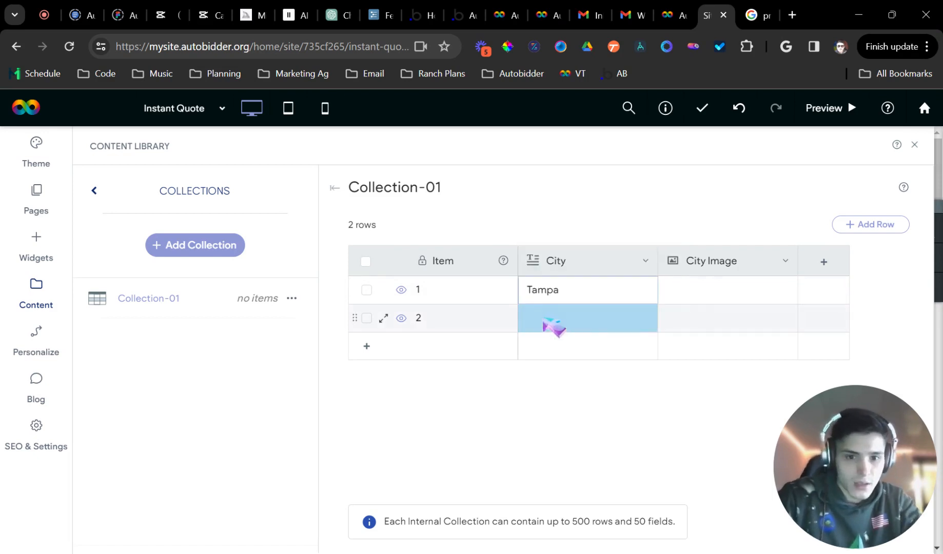
type("rlando")
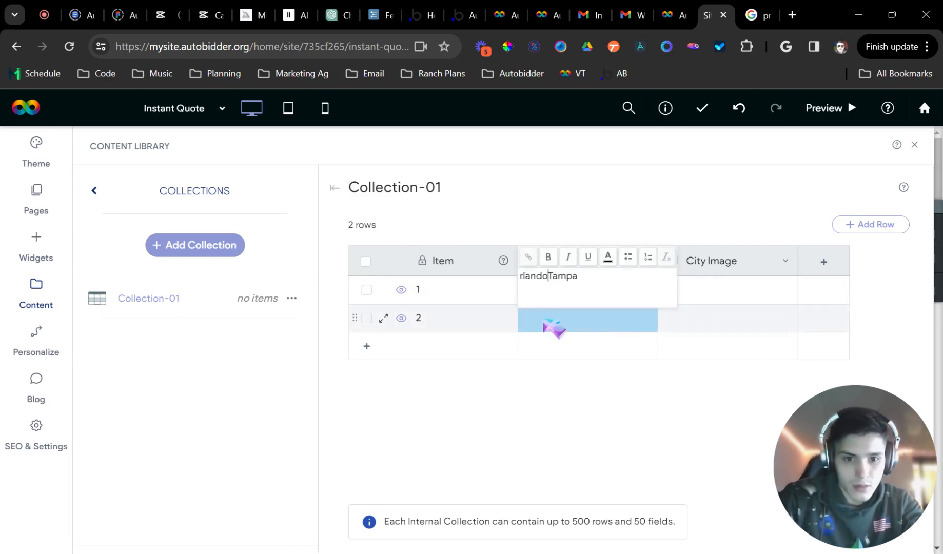
left_click(635, 389)
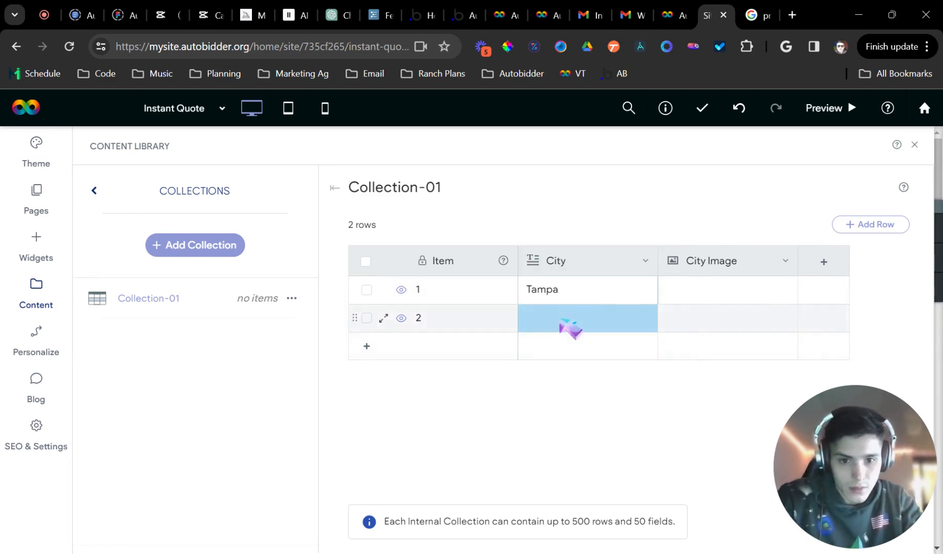
double_click(557, 318)
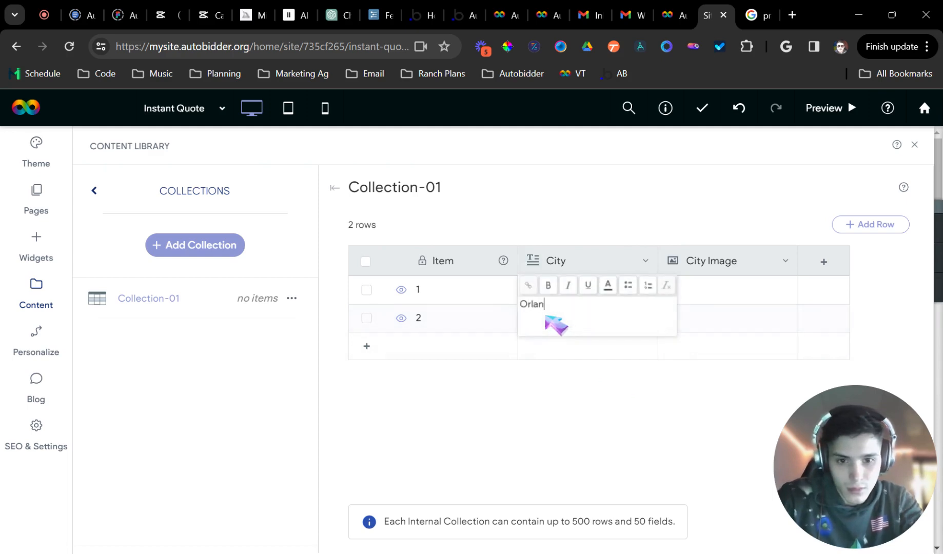
left_click(571, 399)
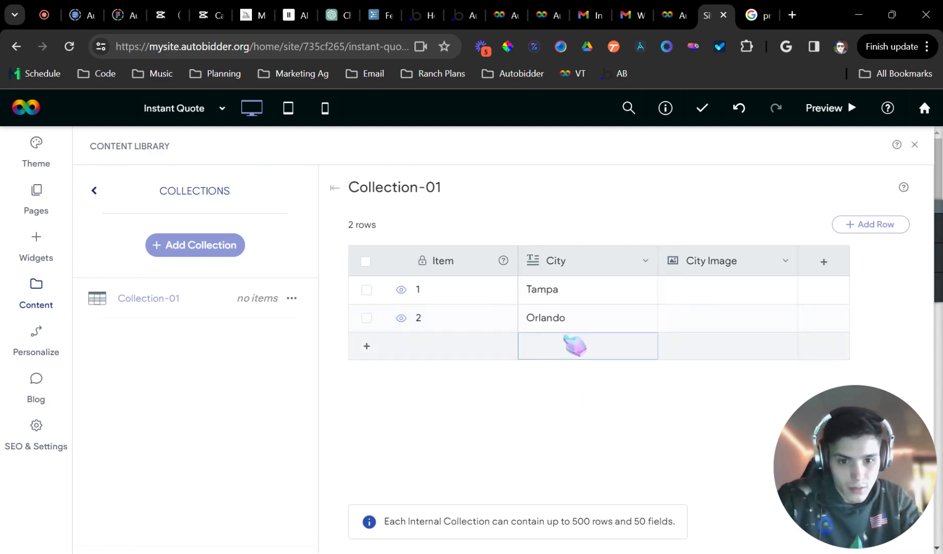
left_click(566, 345)
double_click(566, 348)
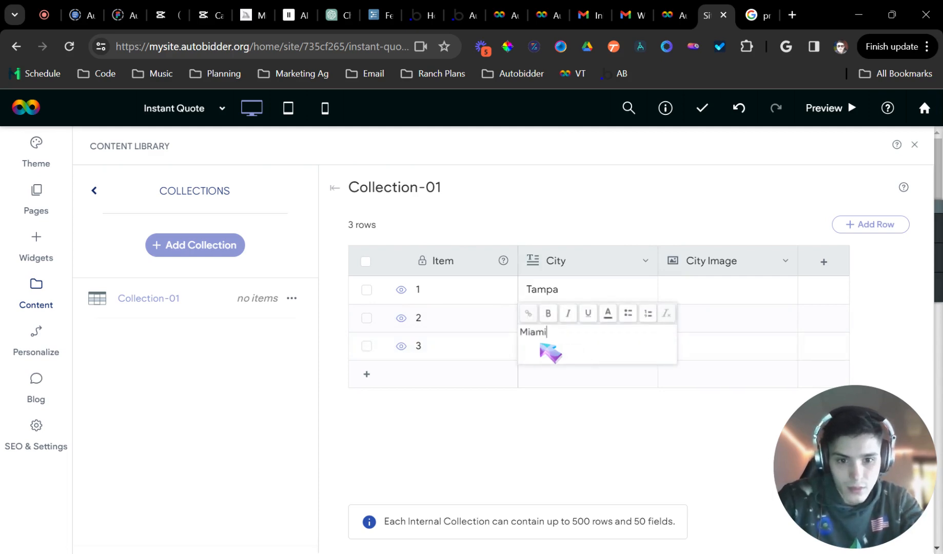
left_click(619, 436)
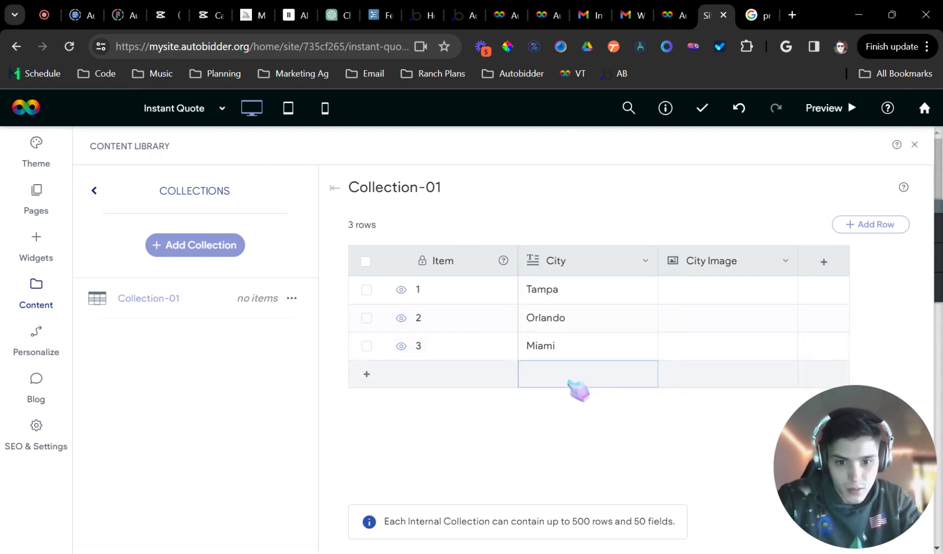
Add rows 4 and 5 with City values Key West and Tallhasse
left_click(578, 388)
double_click(570, 374)
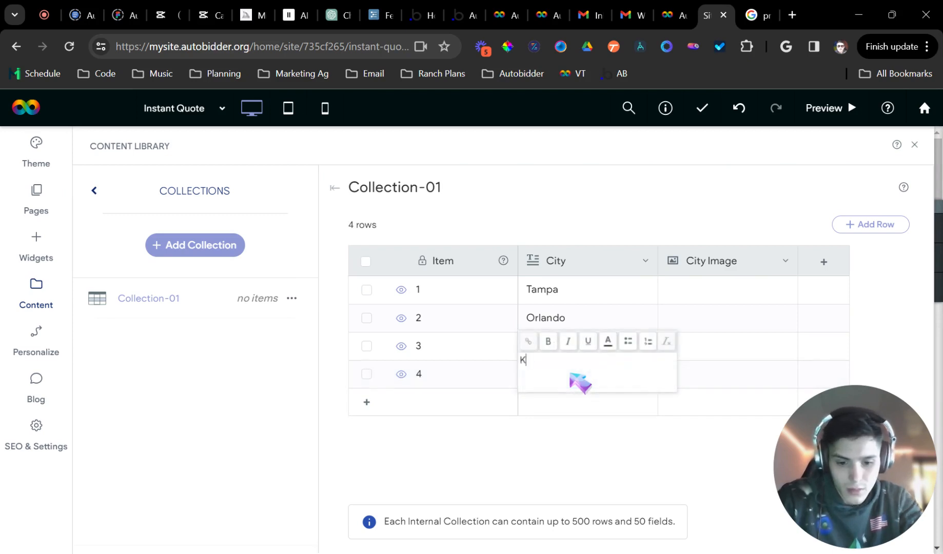
key("Return")
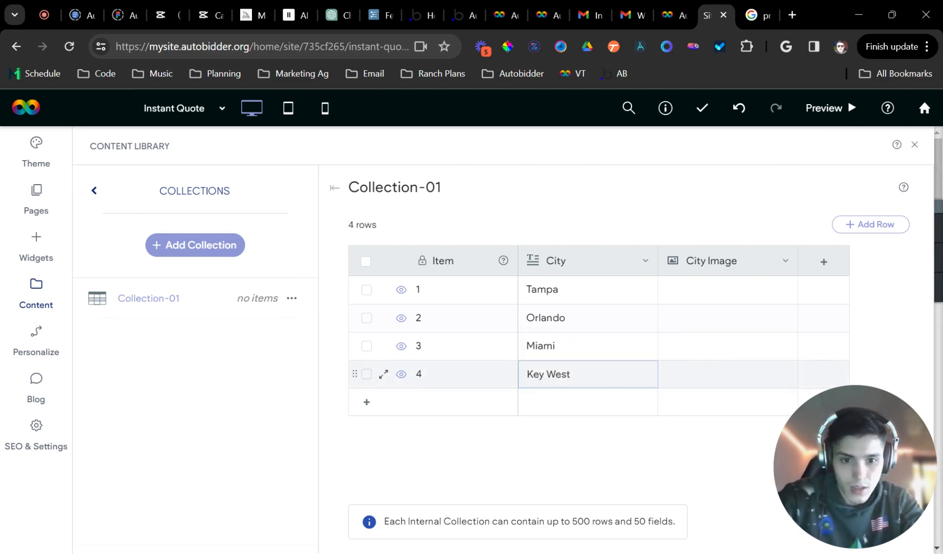
left_click(581, 403)
double_click(581, 405)
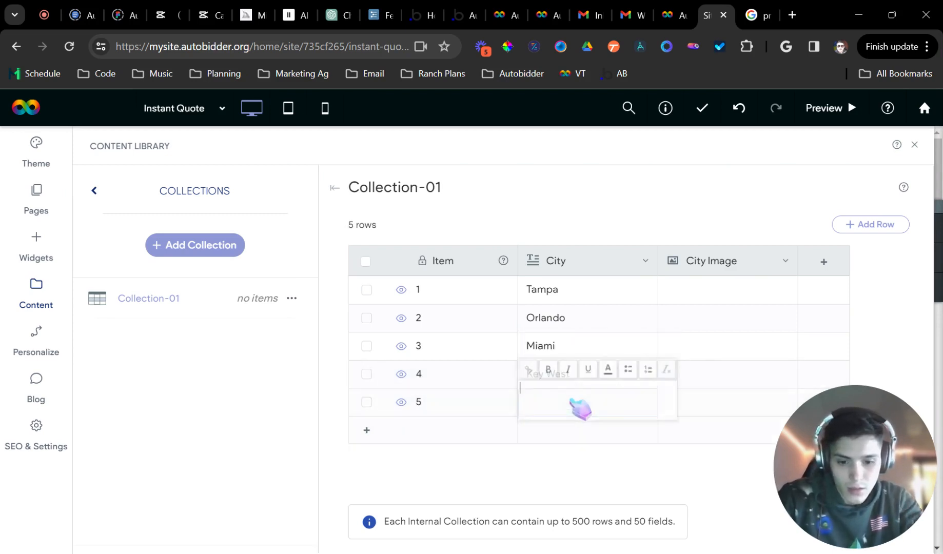
type("issim")
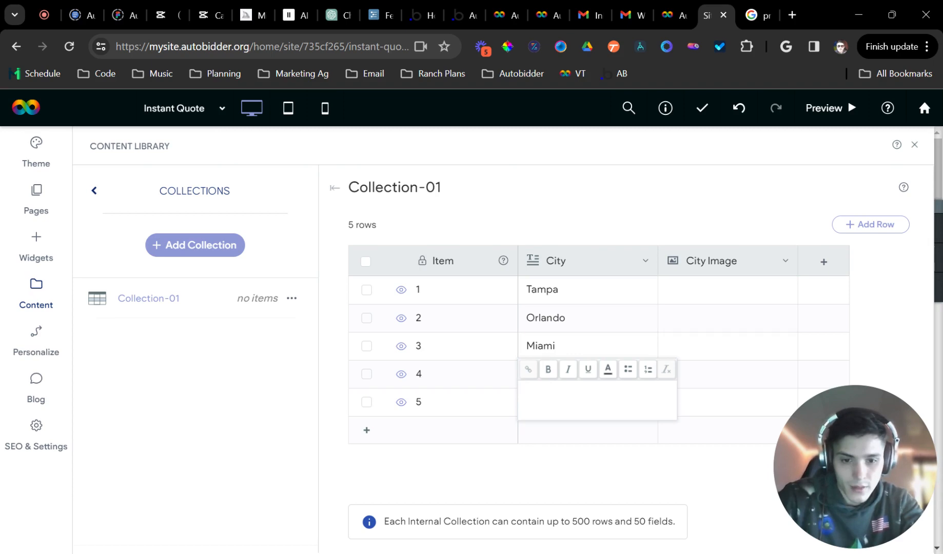
left_click(554, 473)
left_click(547, 405)
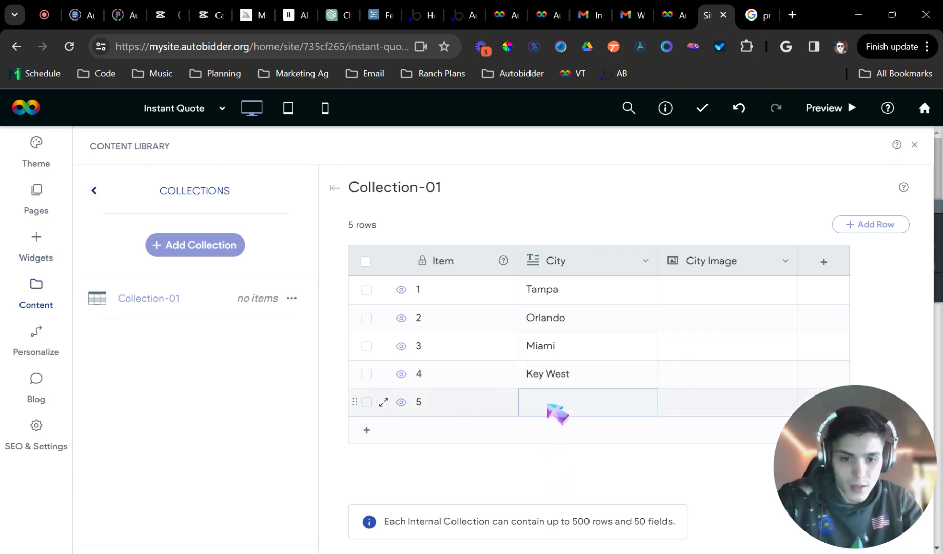
double_click(540, 403)
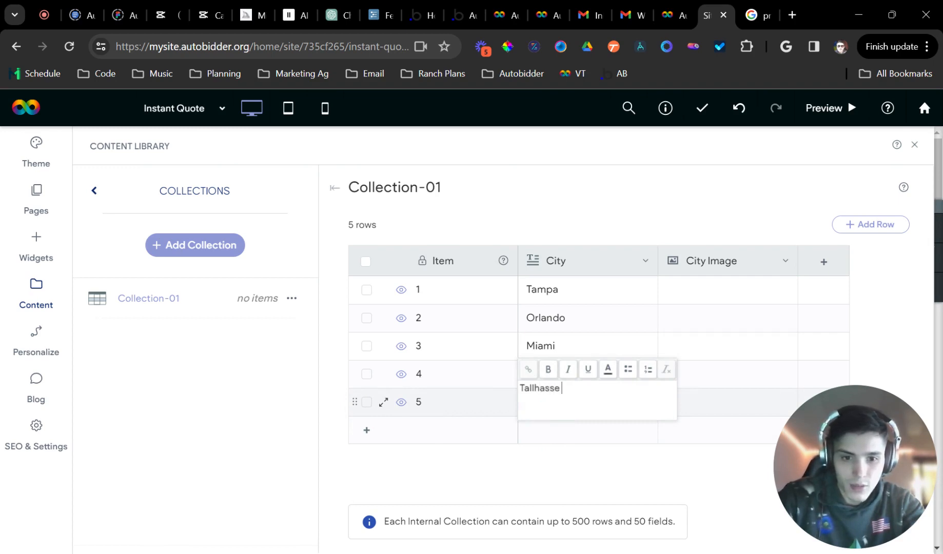
left_click(566, 459)
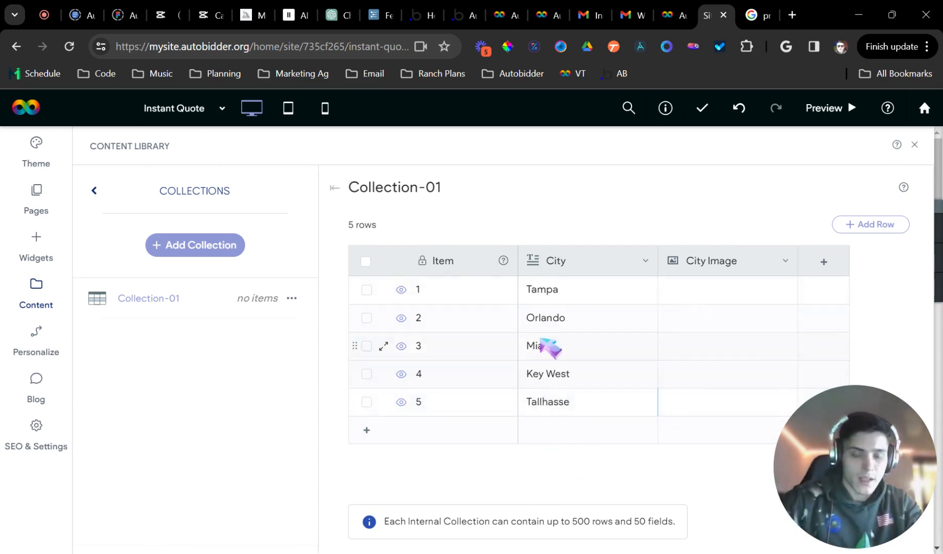
left_click(726, 288)
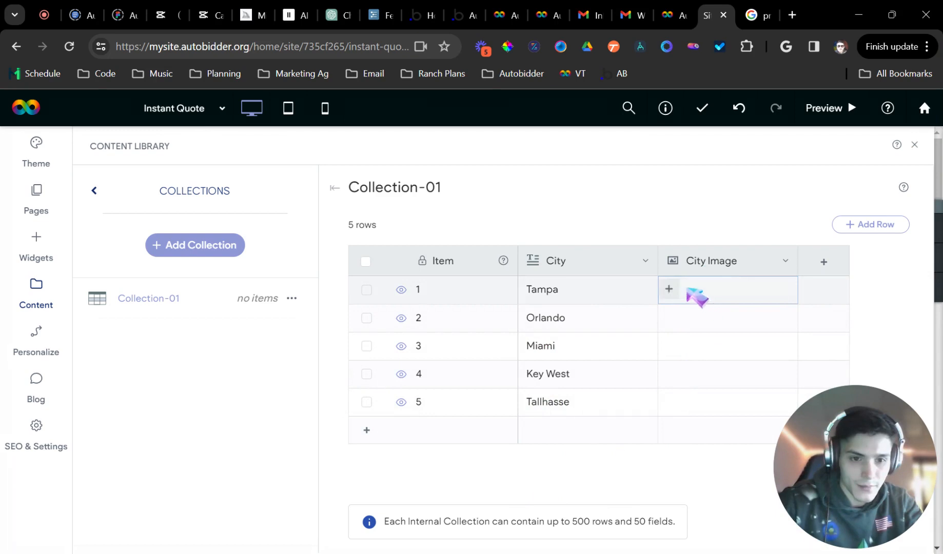
Set City Image to the autumn house for Tampa, water droplets for Orlando, roof photo for Miami
left_click(688, 289)
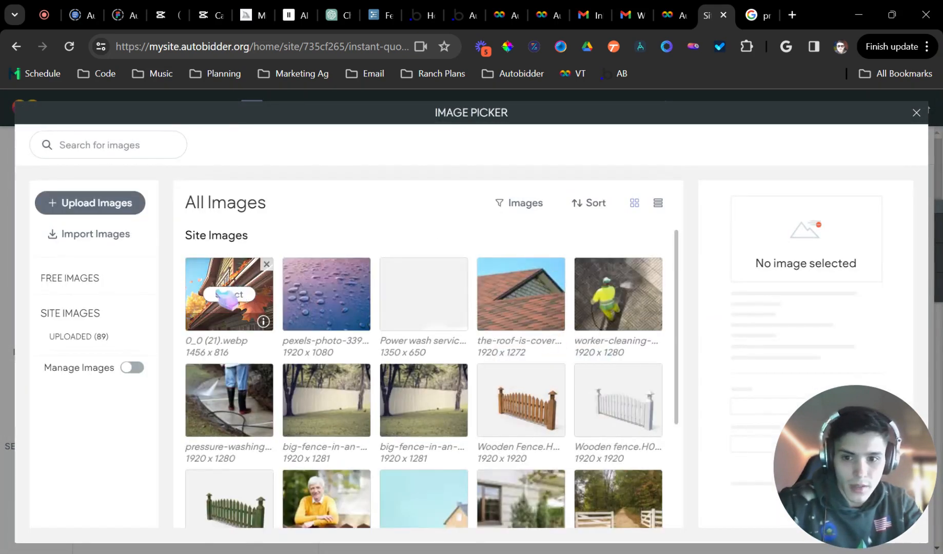
left_click(233, 297)
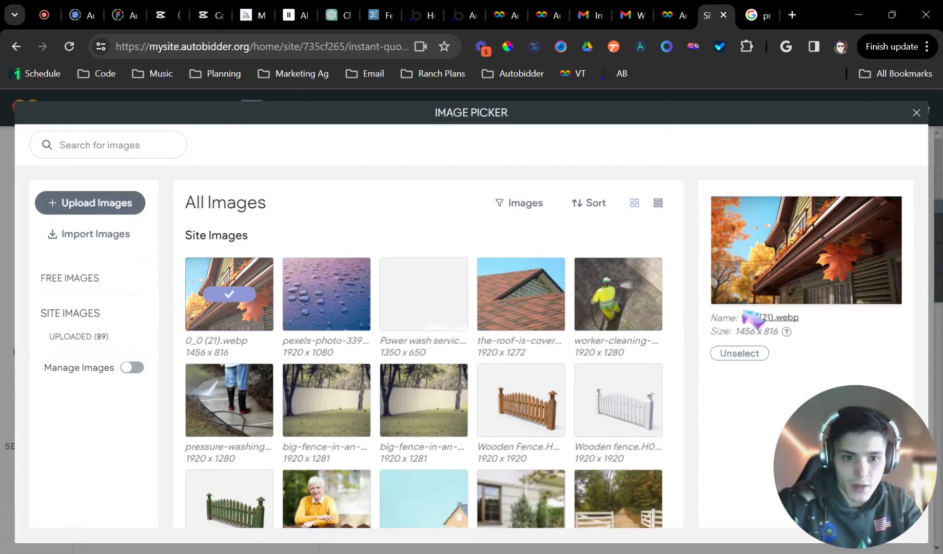
mouse_move(801, 489)
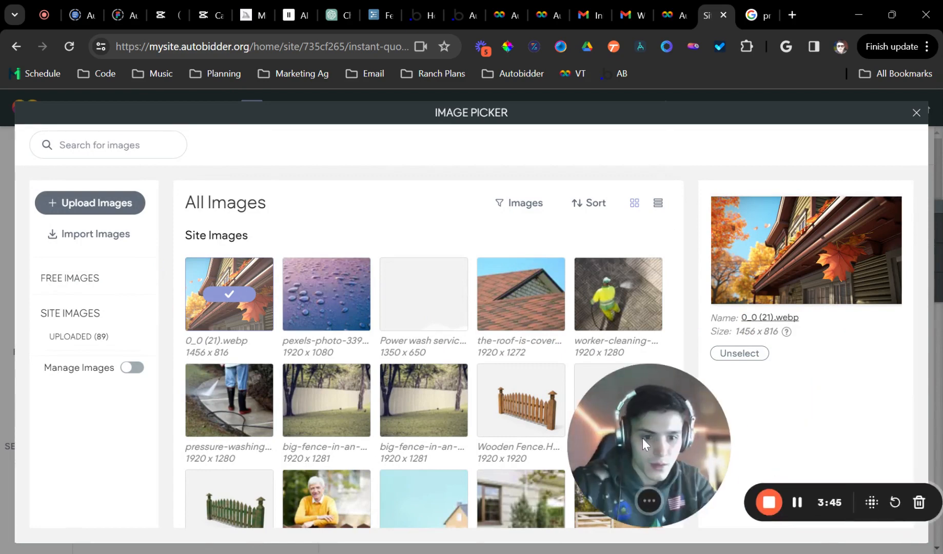
left_click_drag(648, 390, 101, 477)
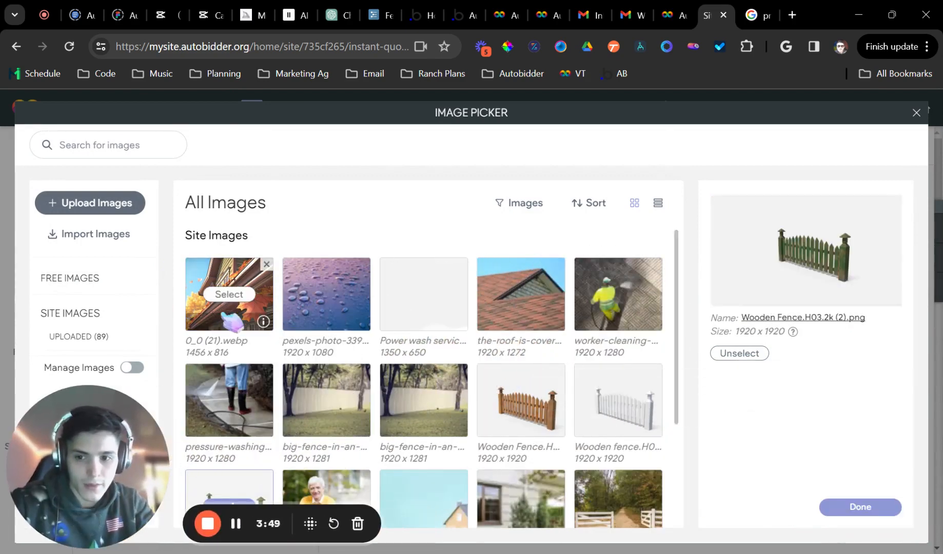
left_click(861, 507)
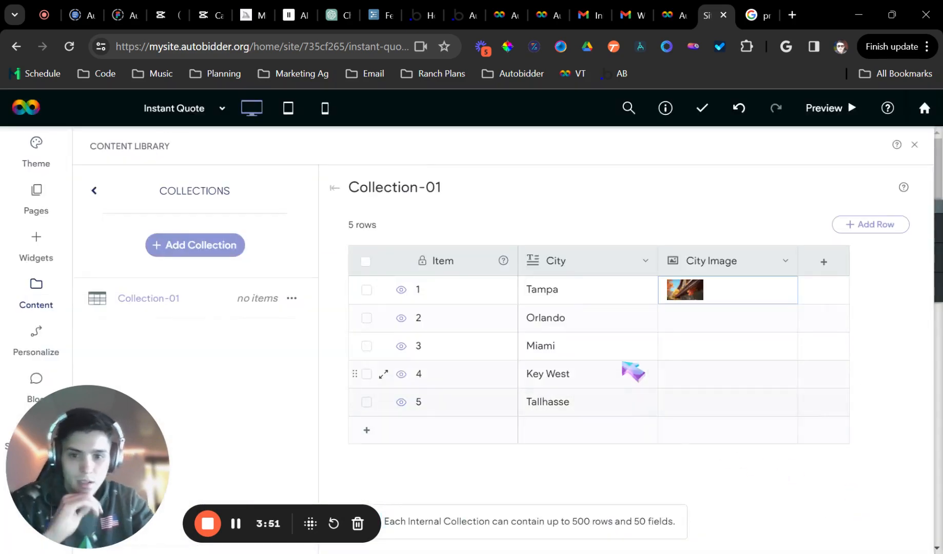
left_click(678, 318)
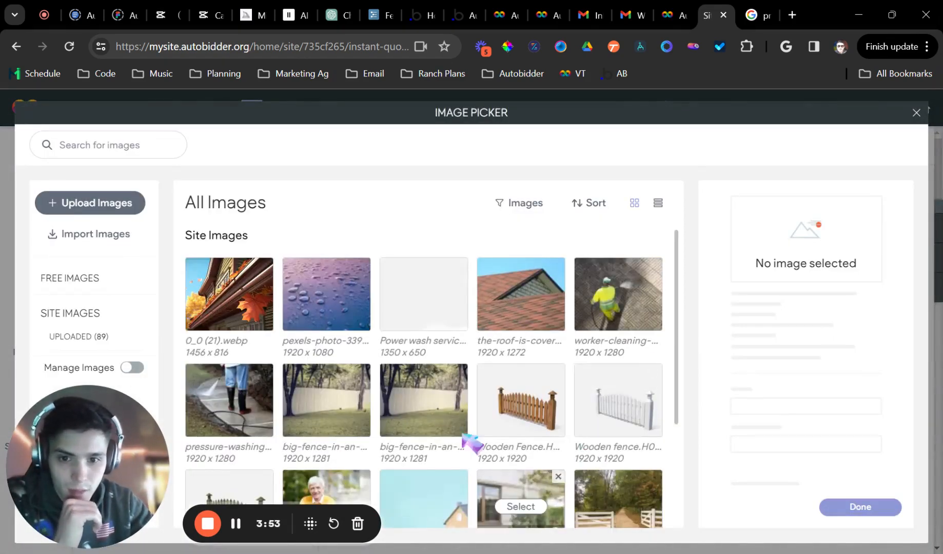
left_click(326, 294)
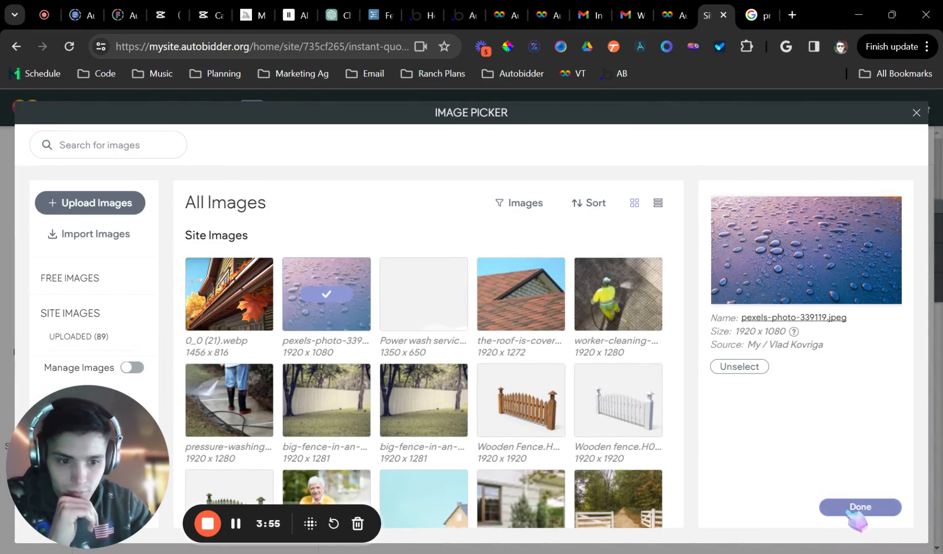
left_click(857, 507)
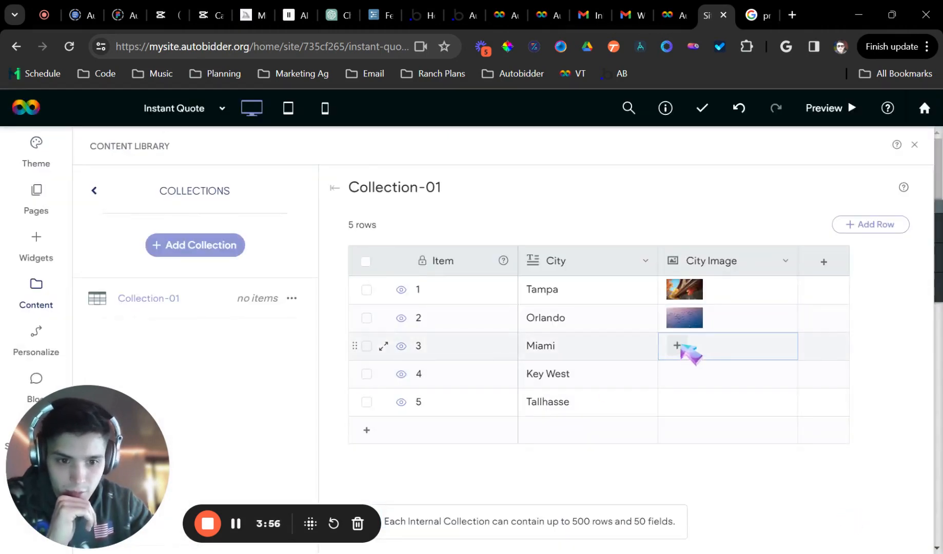
left_click(668, 344)
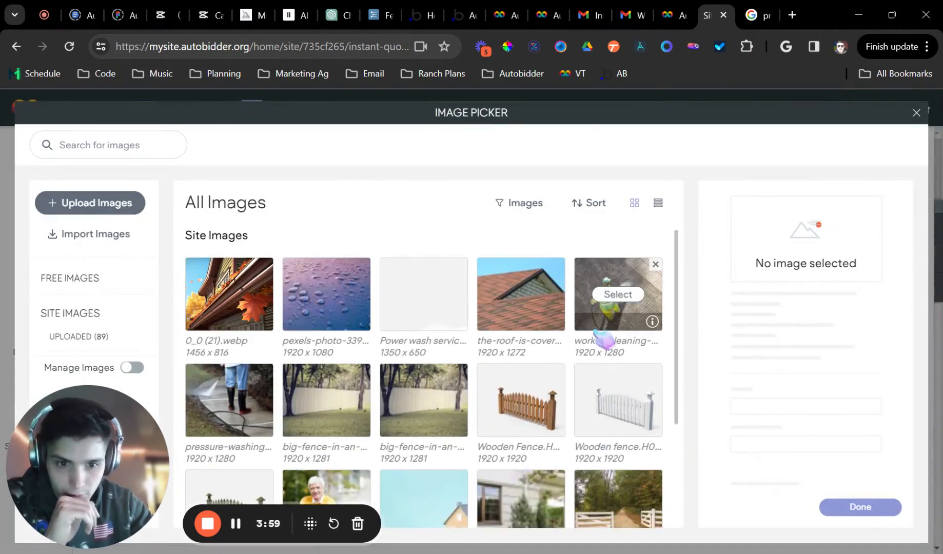
left_click(528, 325)
left_click(872, 509)
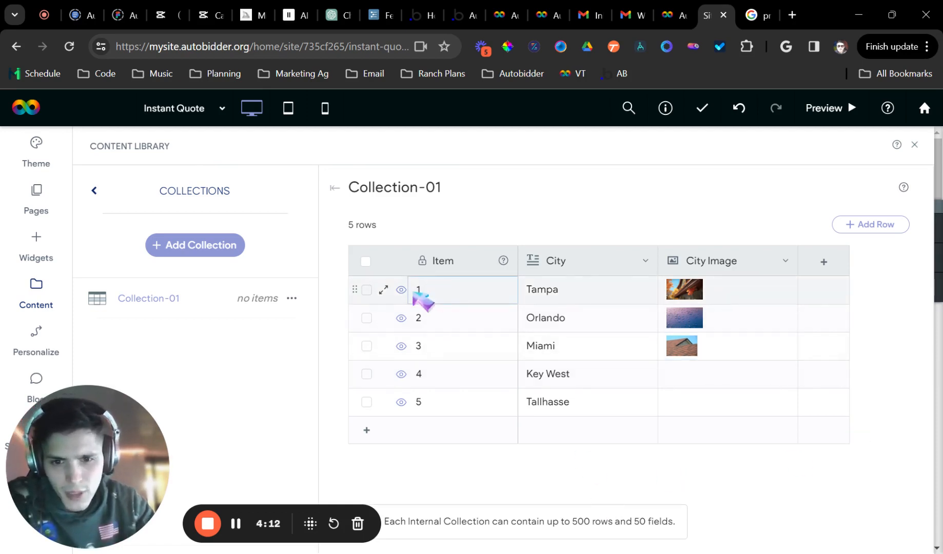
Change row 1's Item value from 1 to the slug 'tampa-pressure-washing'
double_click(418, 288)
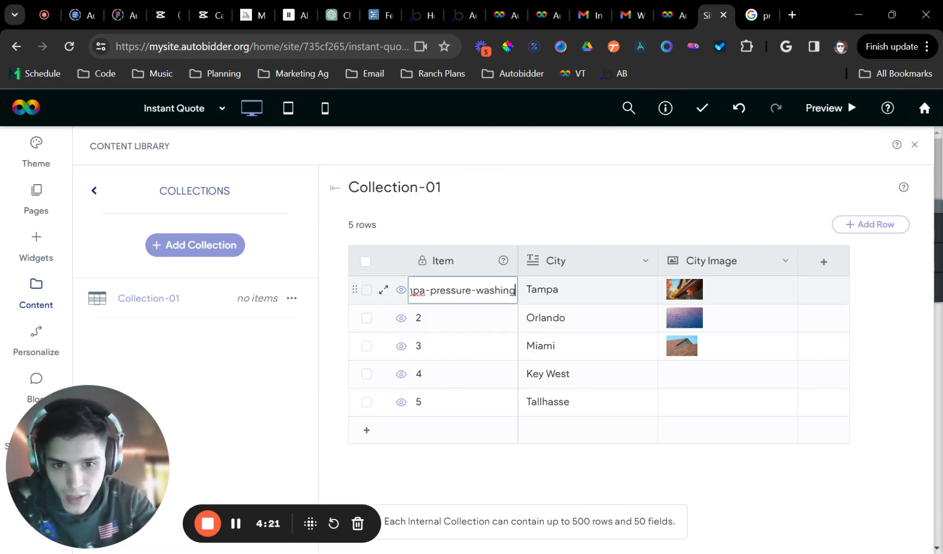
left_click_drag(484, 290, 403, 303)
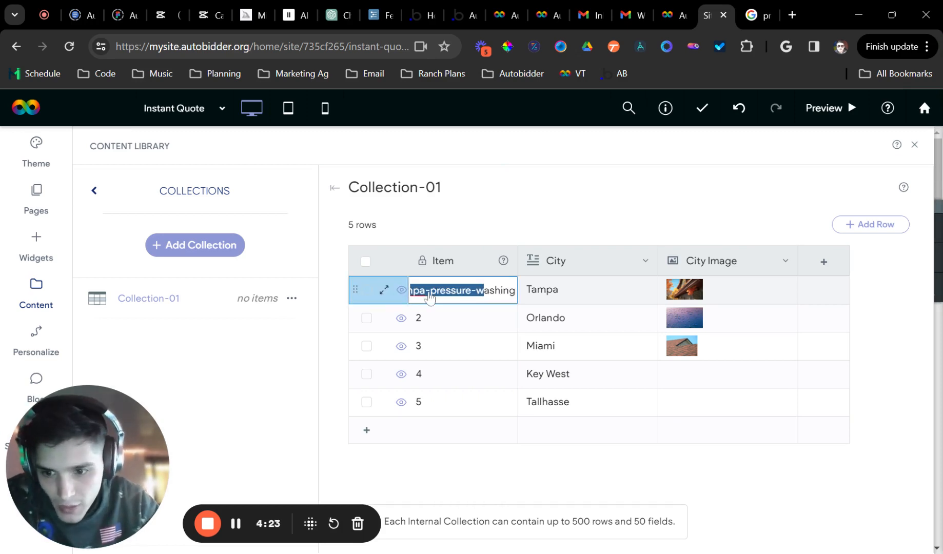
left_click(446, 291)
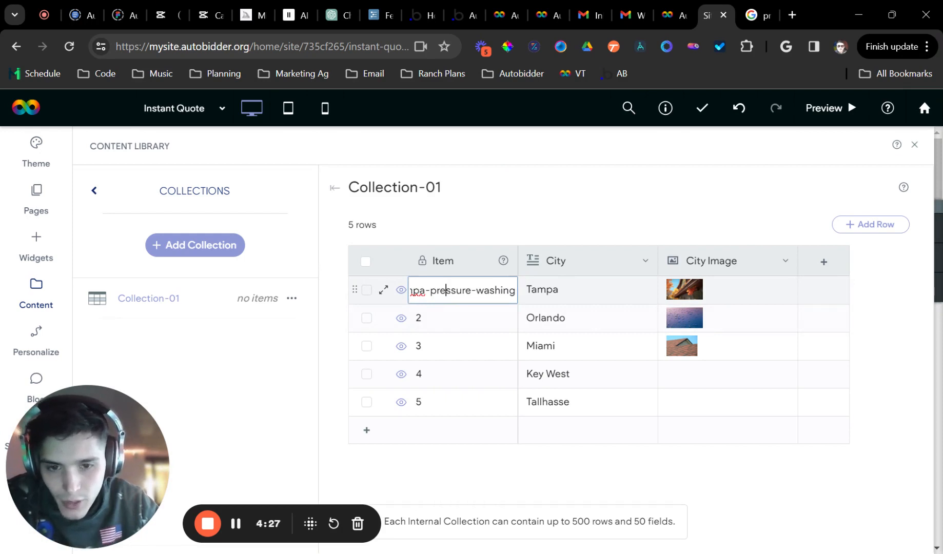
triple_click(425, 291)
left_click(496, 291)
left_click(501, 291)
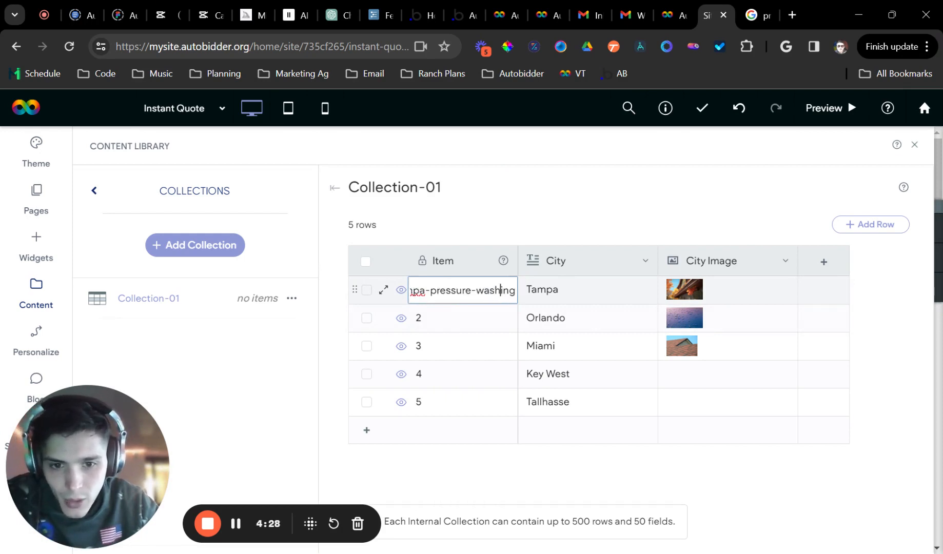
left_click_drag(503, 290, 386, 308)
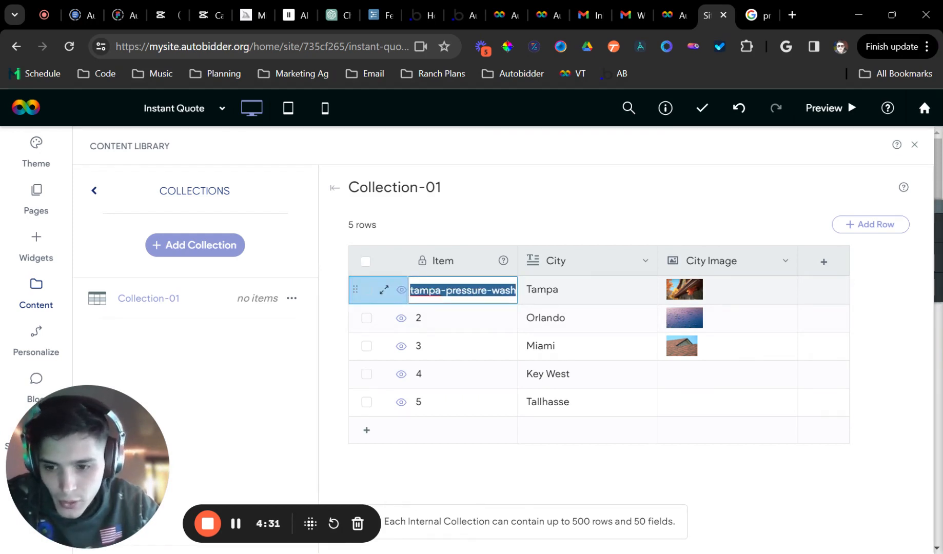
left_click(419, 290)
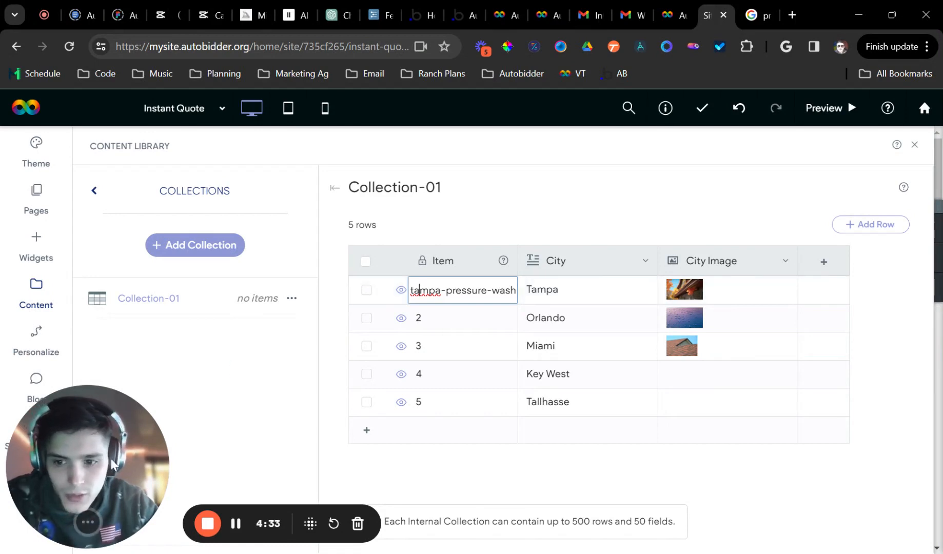
left_click_drag(101, 466, 133, 464)
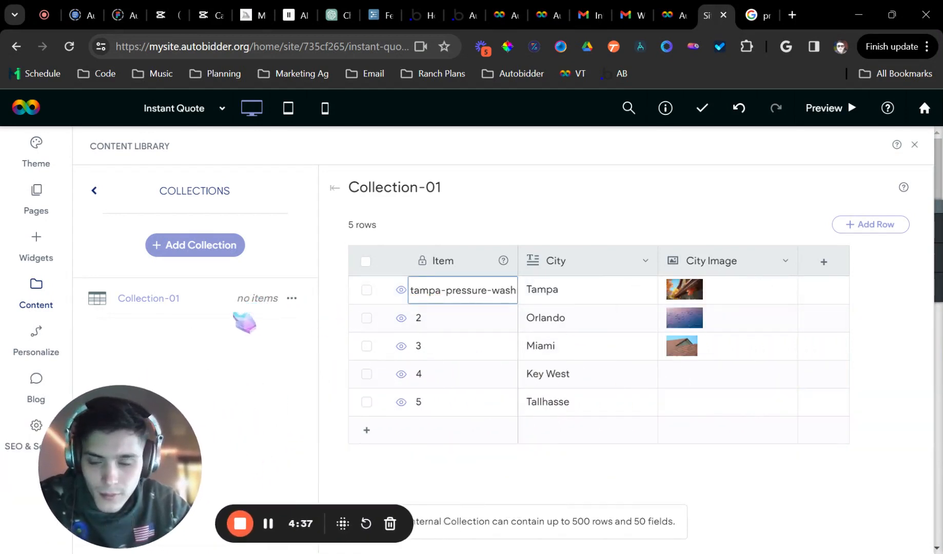
left_click_drag(441, 187, 349, 187)
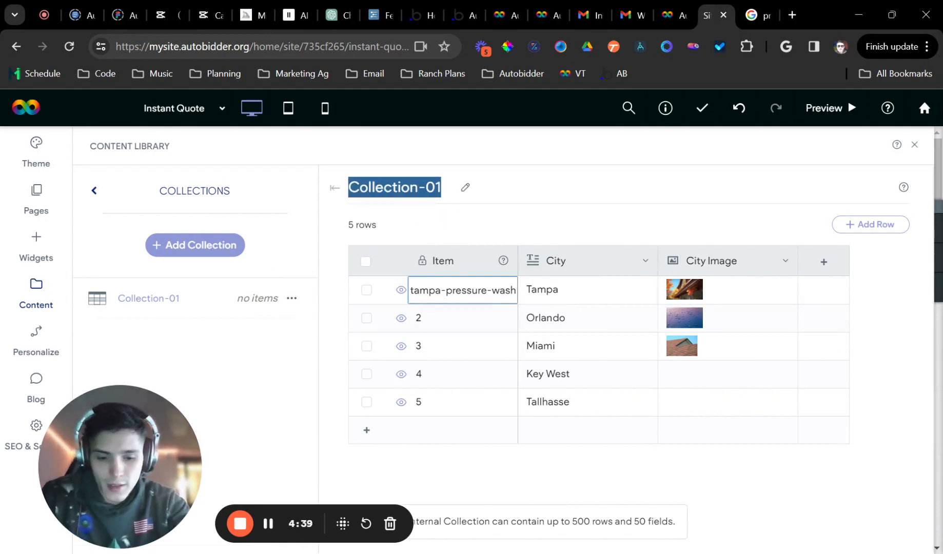
Rename Collection-01 to 'AB Locations'
type("P")
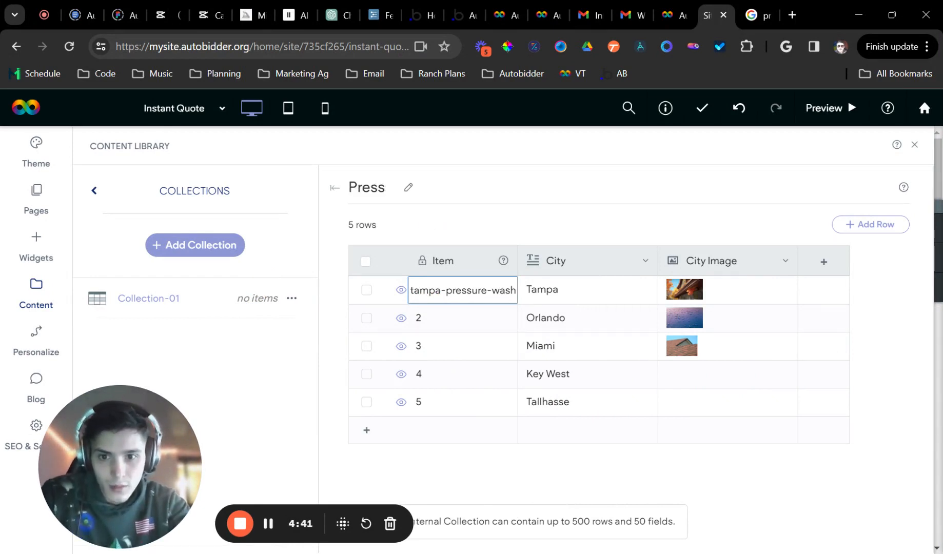
key("BackSpace")
type("AB Loca")
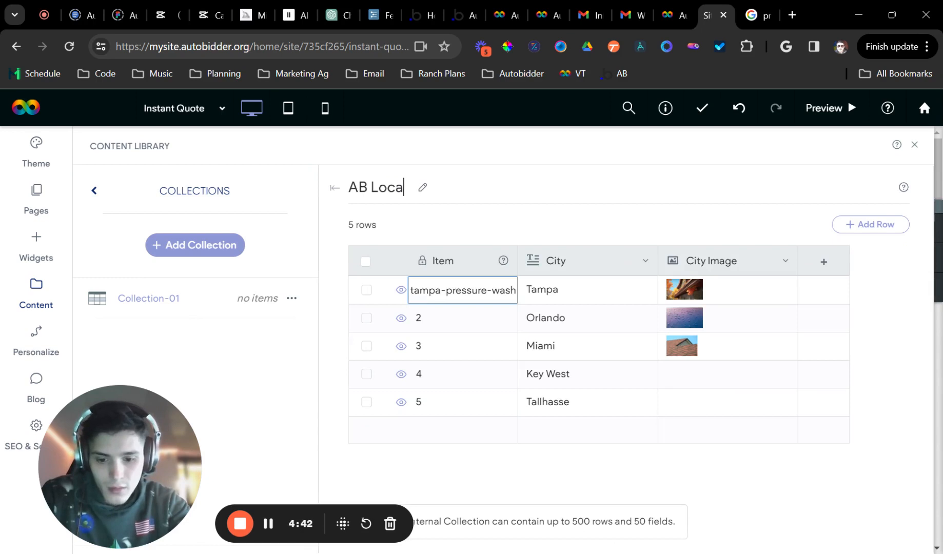
type("tions")
key("Return")
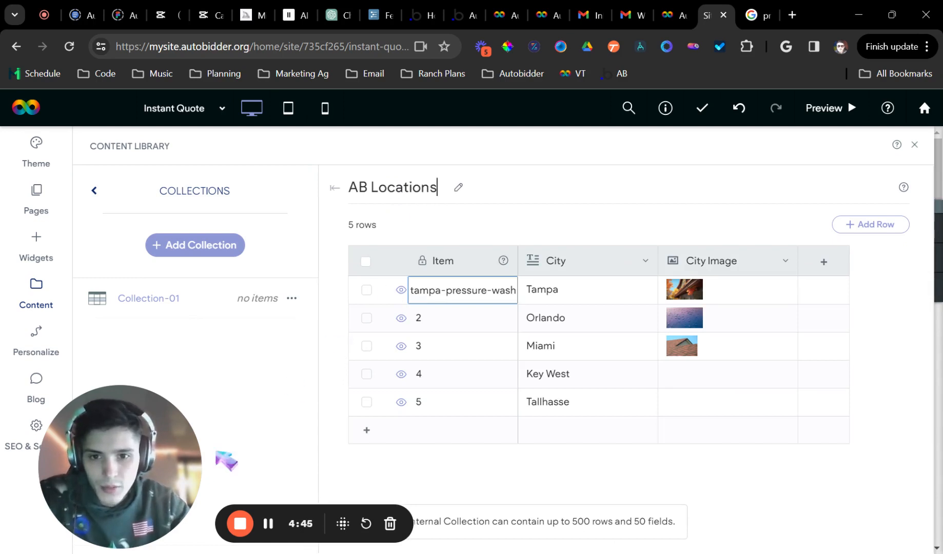
left_click_drag(117, 459, 871, 523)
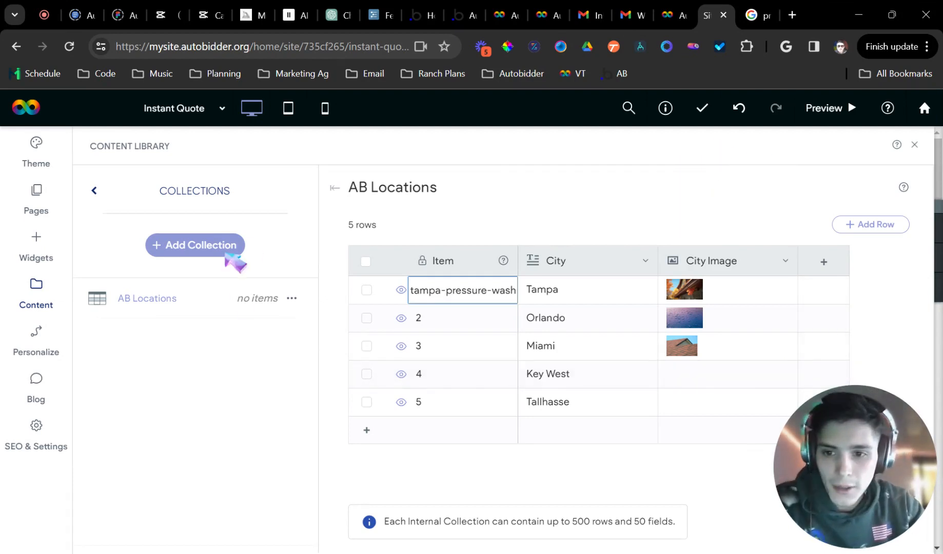
Publish the AB Locations collection and bring up the site's page list
left_click(290, 298)
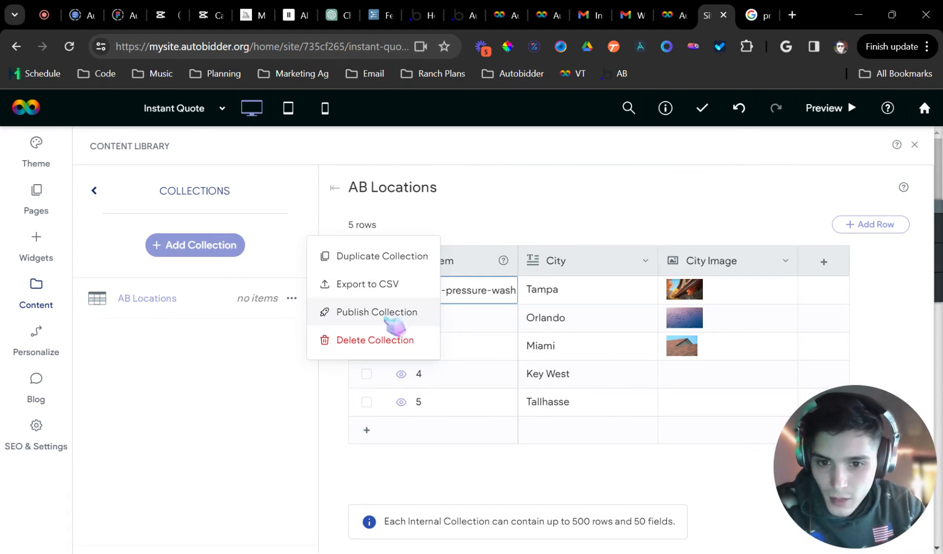
left_click(390, 313)
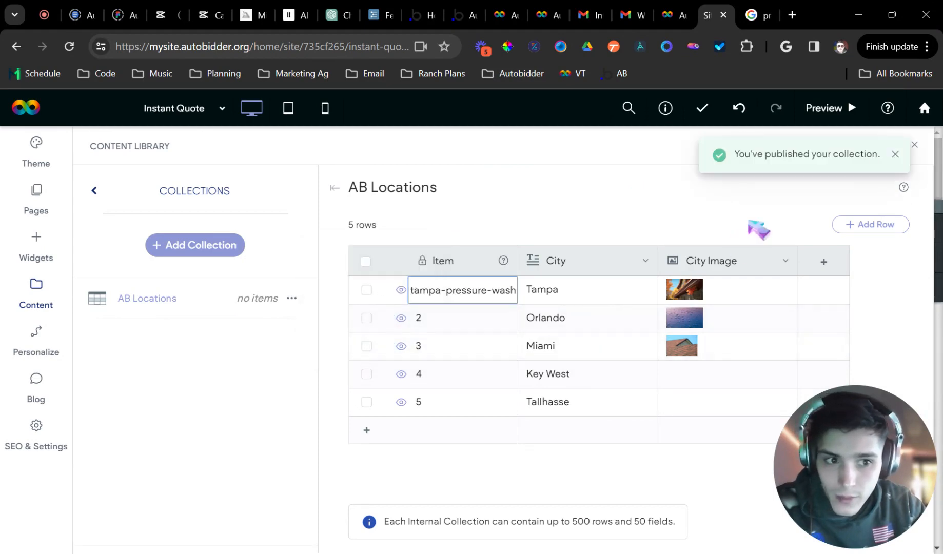
left_click(44, 203)
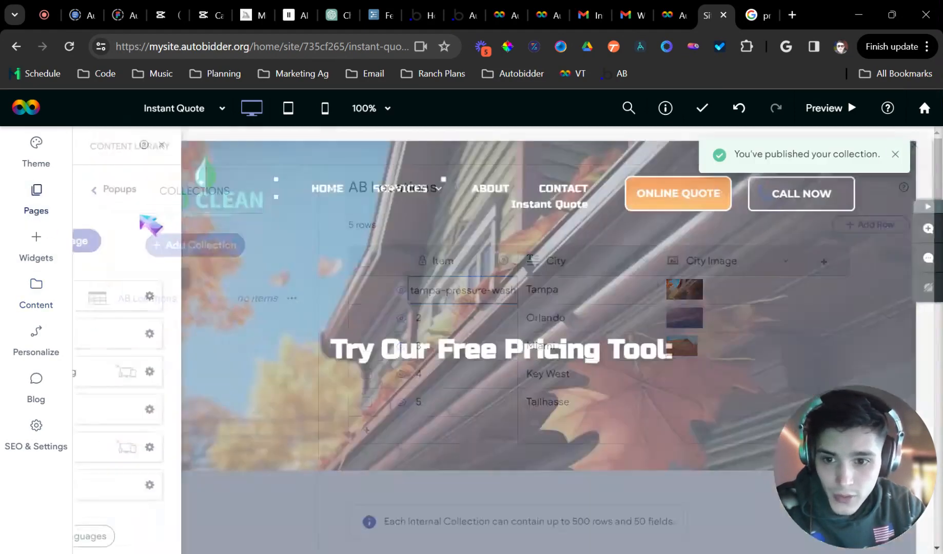
Convert the duplicated Instant Quote page into a dynamic page bound to the AB Locations collection
scroll(163, 322, "down", 3)
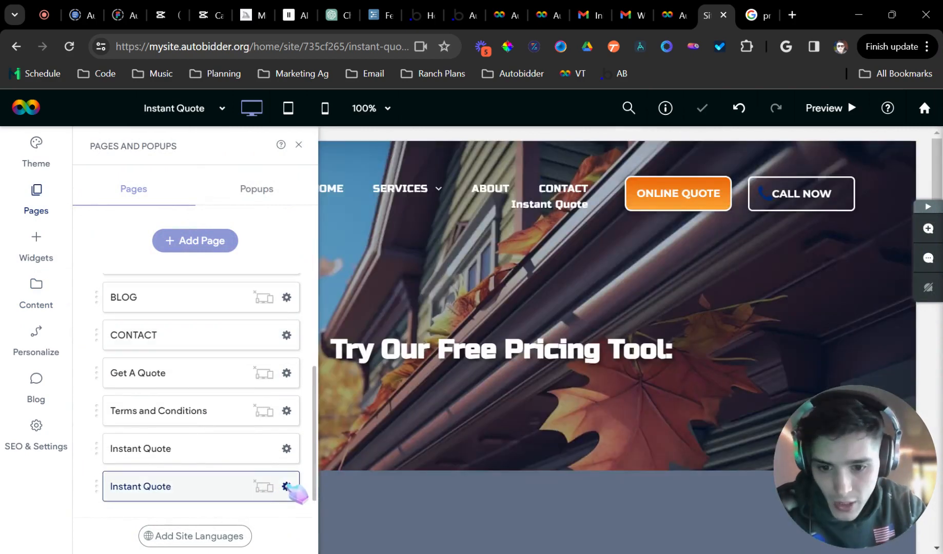
left_click(286, 486)
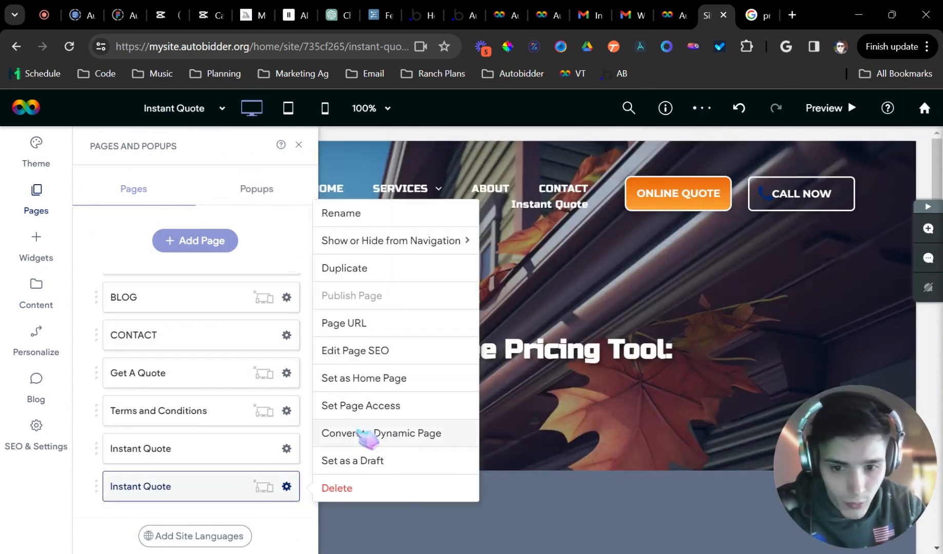
left_click(368, 436)
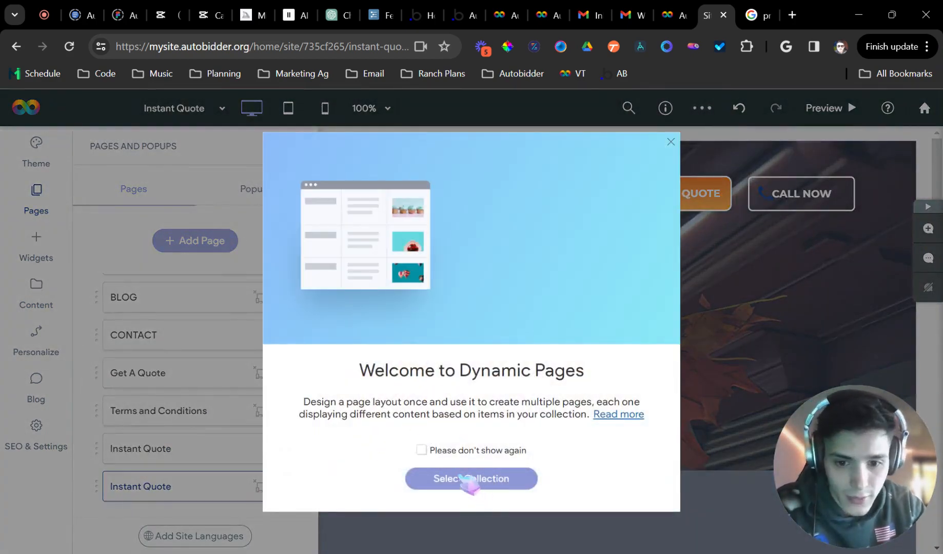
left_click(459, 488)
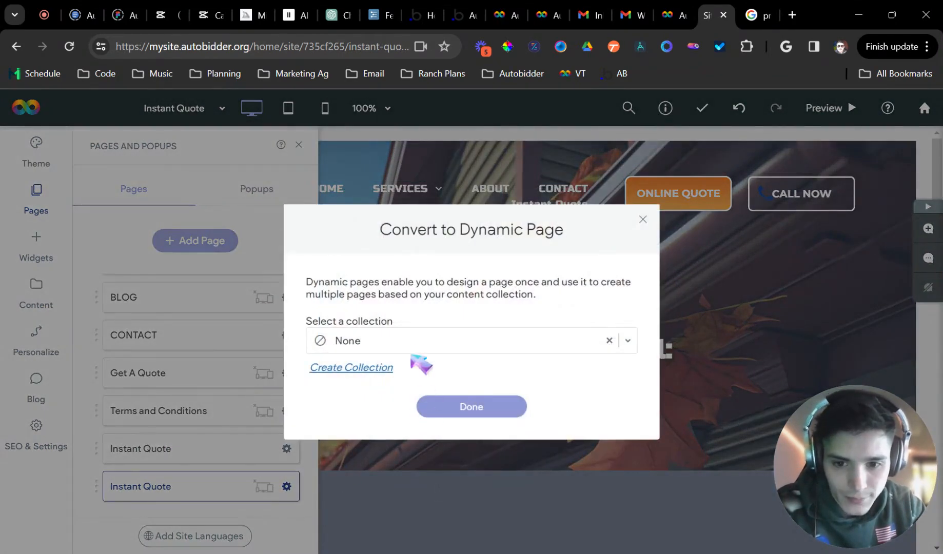
left_click(410, 345)
left_click(387, 367)
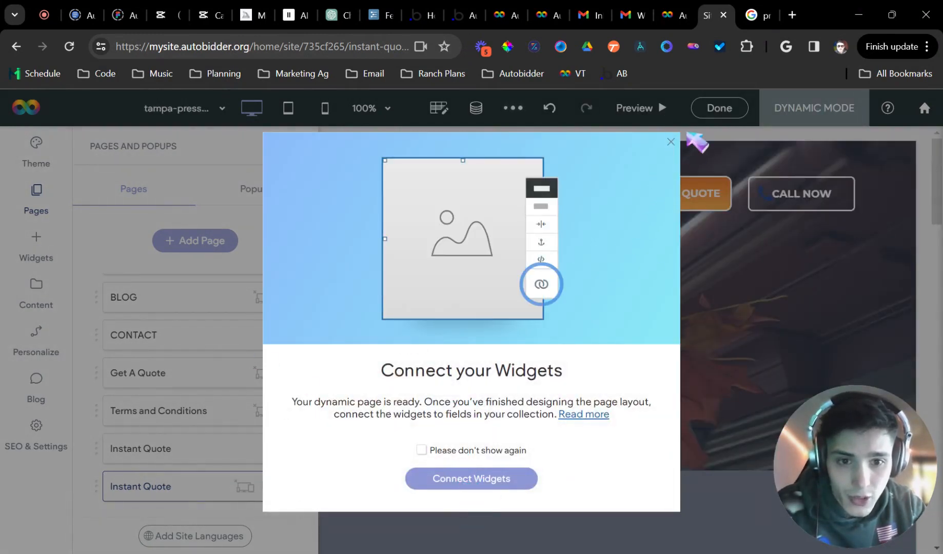
left_click(671, 142)
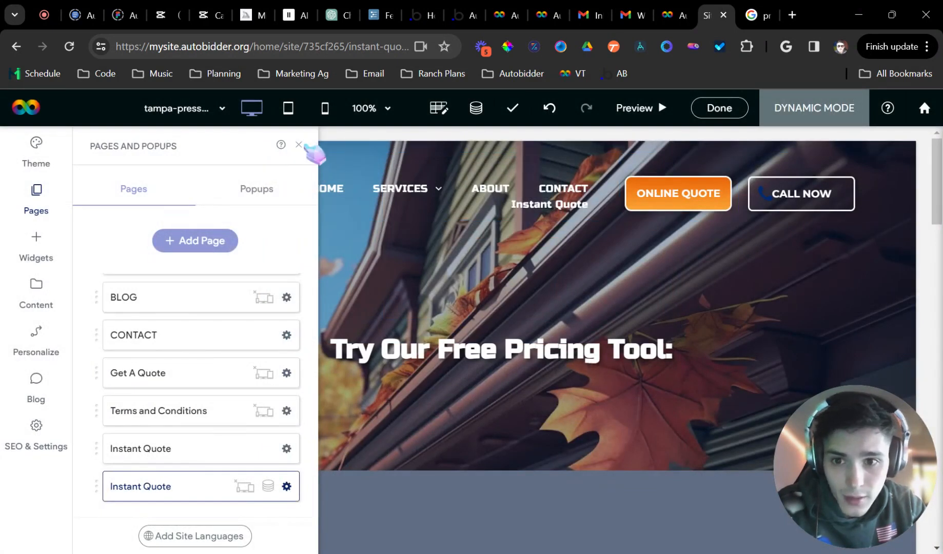
left_click(300, 146)
Retype the hero heading as 'Pressure Washing Price Calcultor' followed by the AB Locations City field
left_click(414, 354)
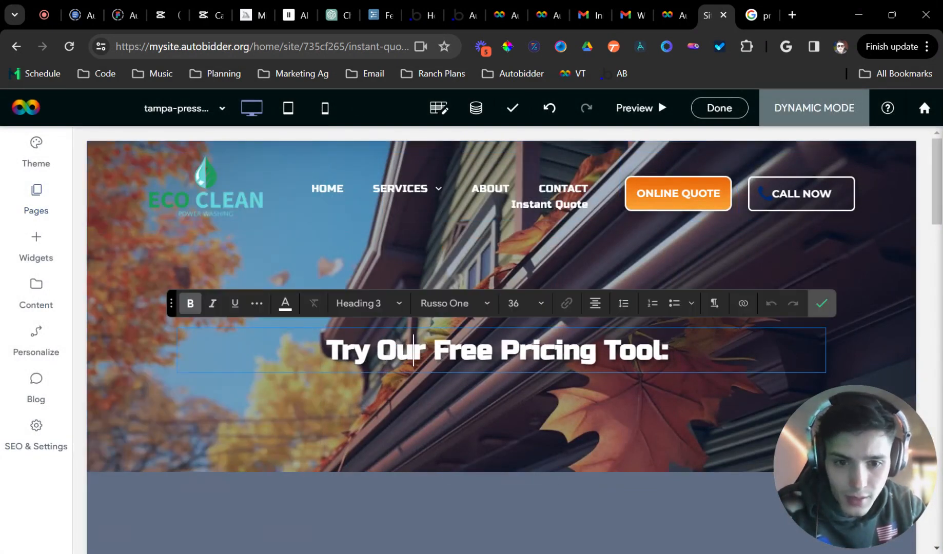
double_click(637, 351)
key("ctrl+a")
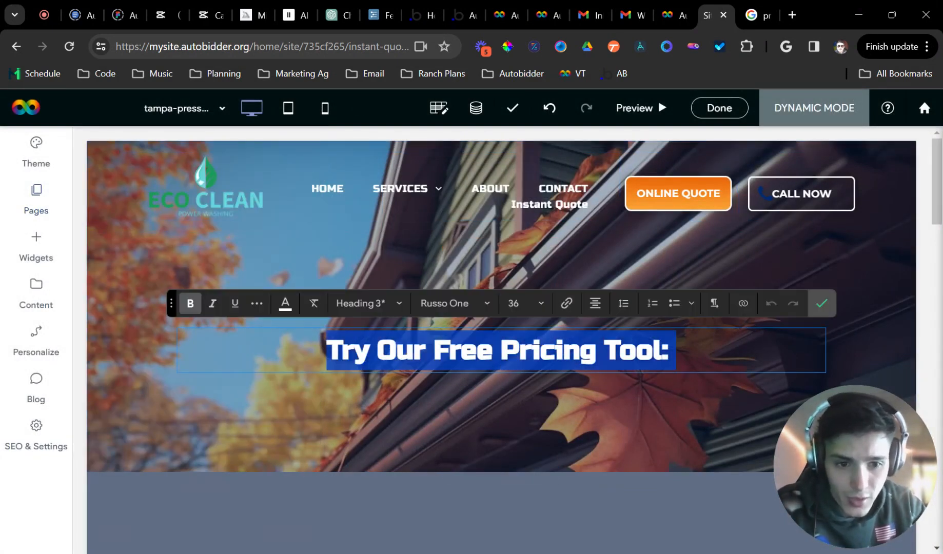
type("Pressure ")
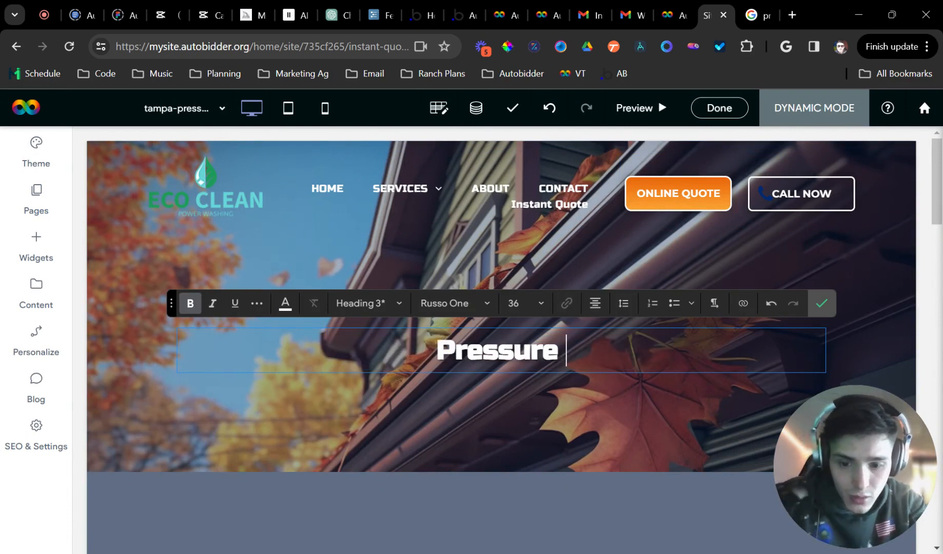
type("Washing Price C")
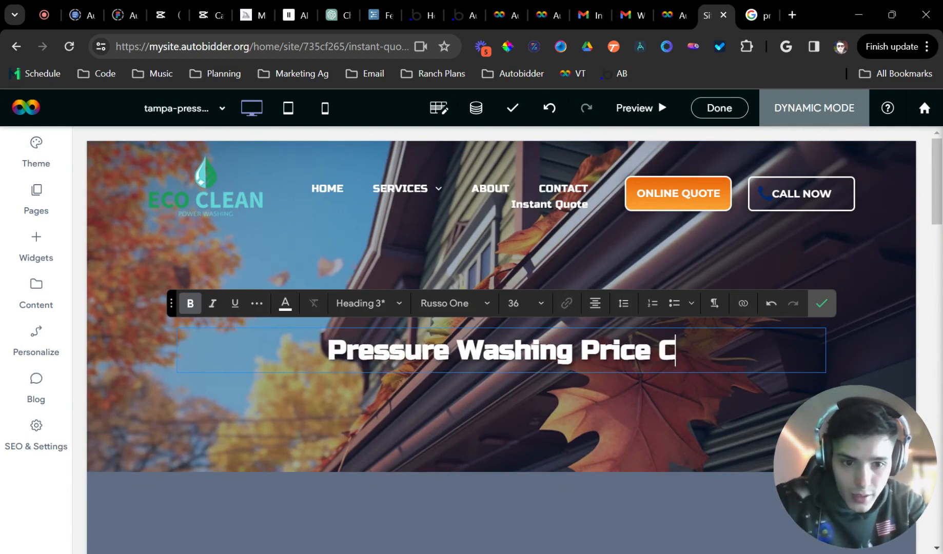
type("alcultor ")
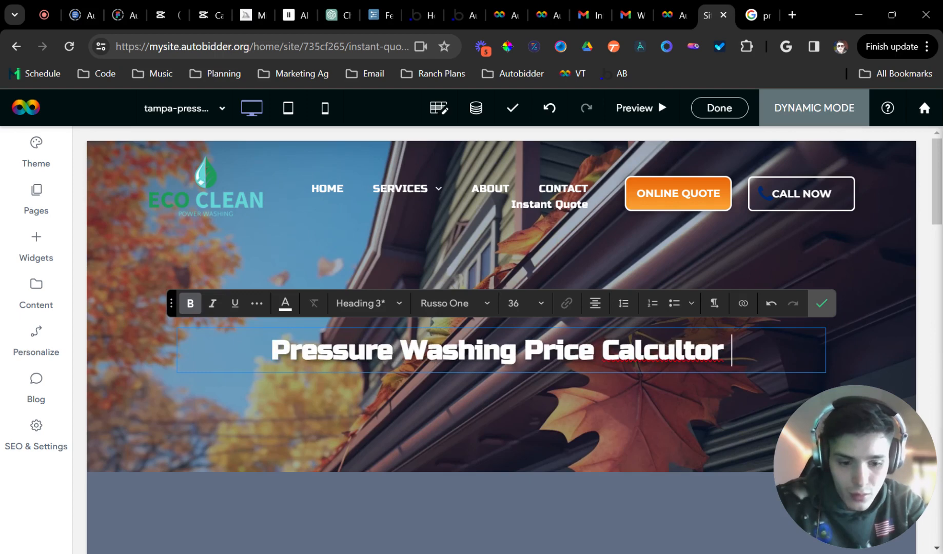
type("{{")
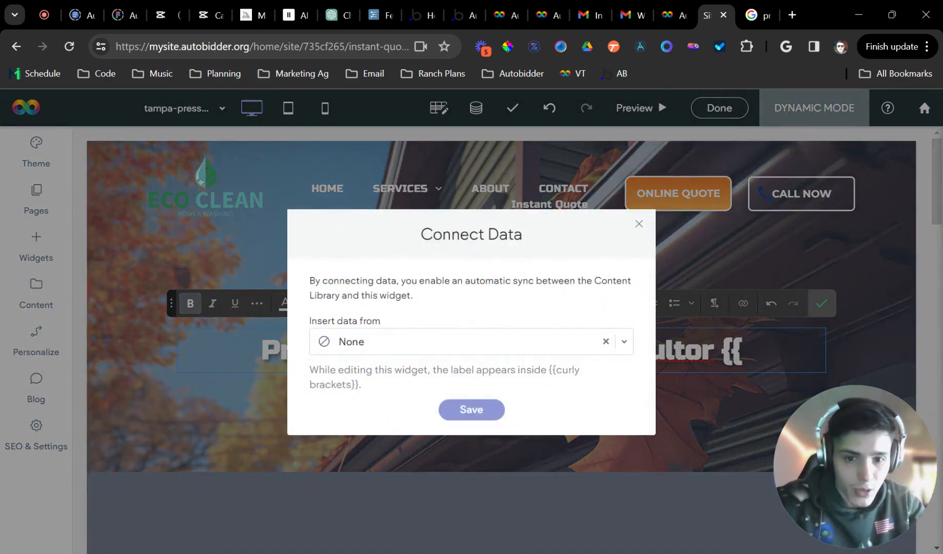
left_click(535, 335)
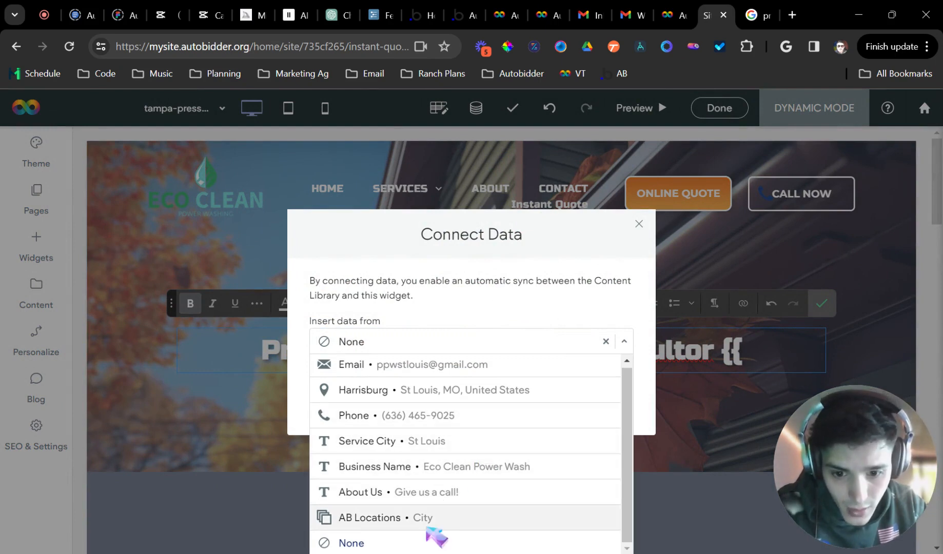
left_click(434, 529)
left_click(475, 411)
Style the heading's City tag white at size 36 with a text shadow
left_click(731, 352)
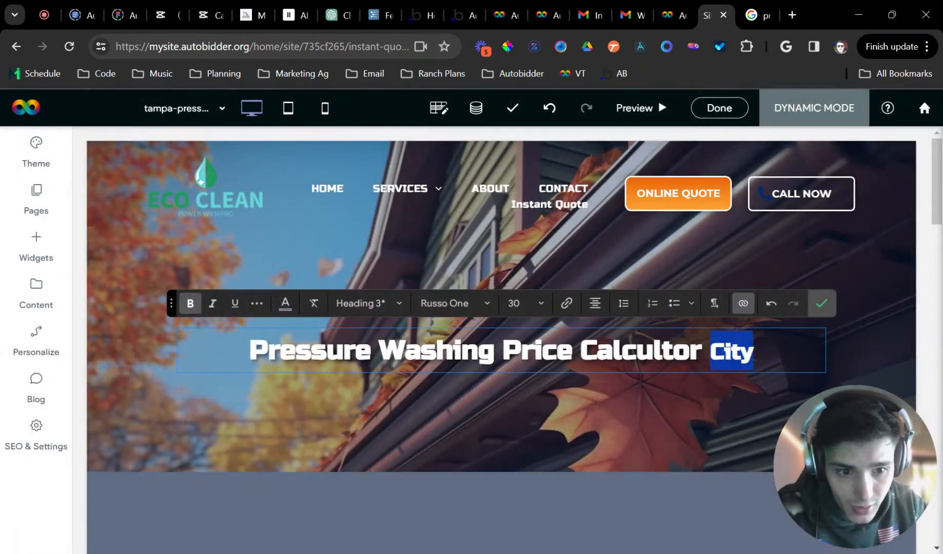
left_click(285, 303)
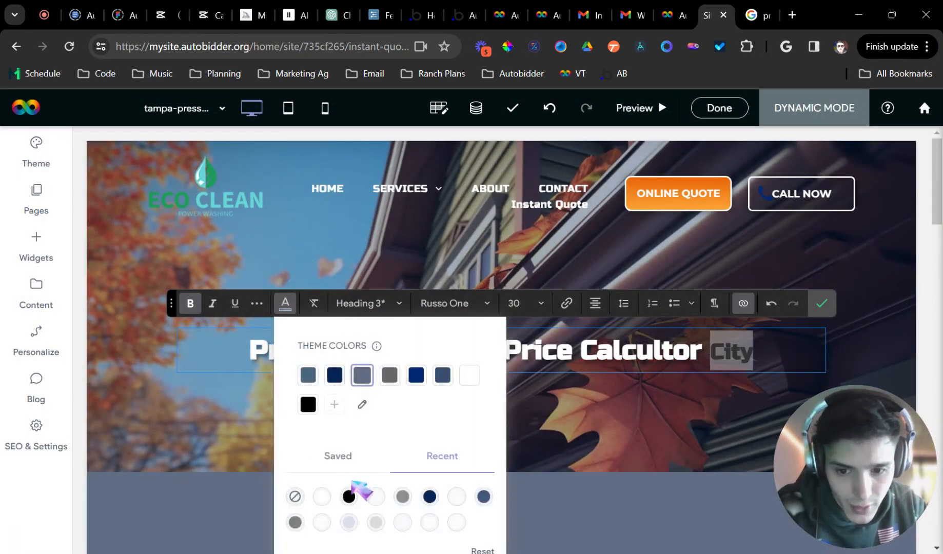
left_click(328, 495)
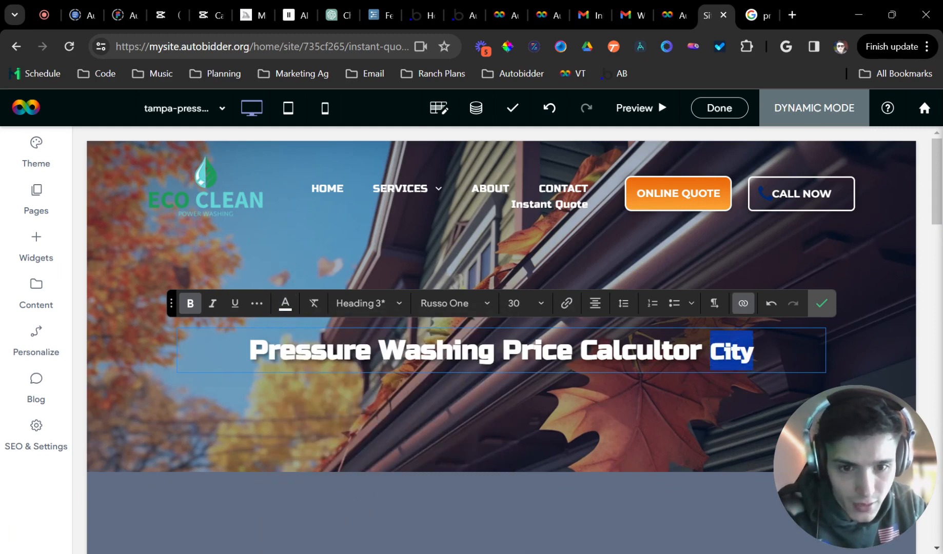
left_click(523, 303)
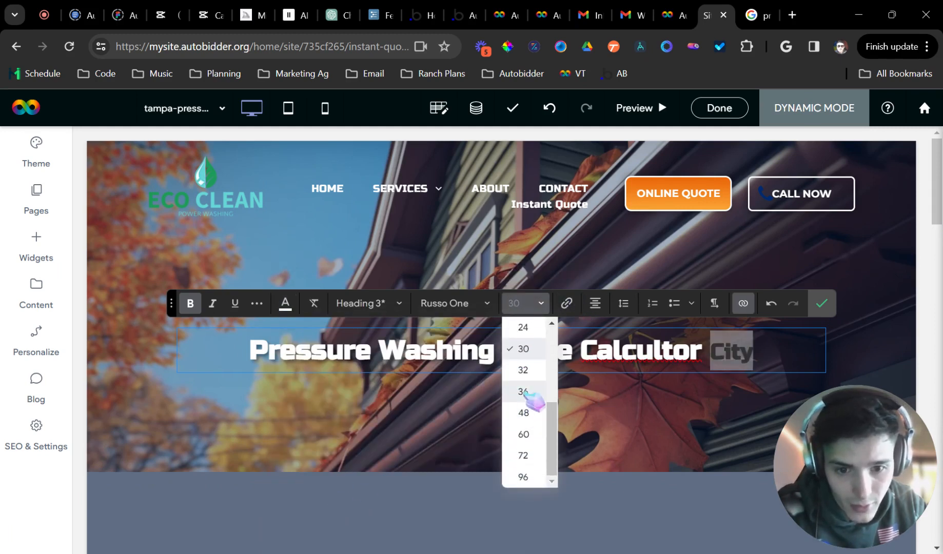
left_click(532, 393)
left_click(257, 303)
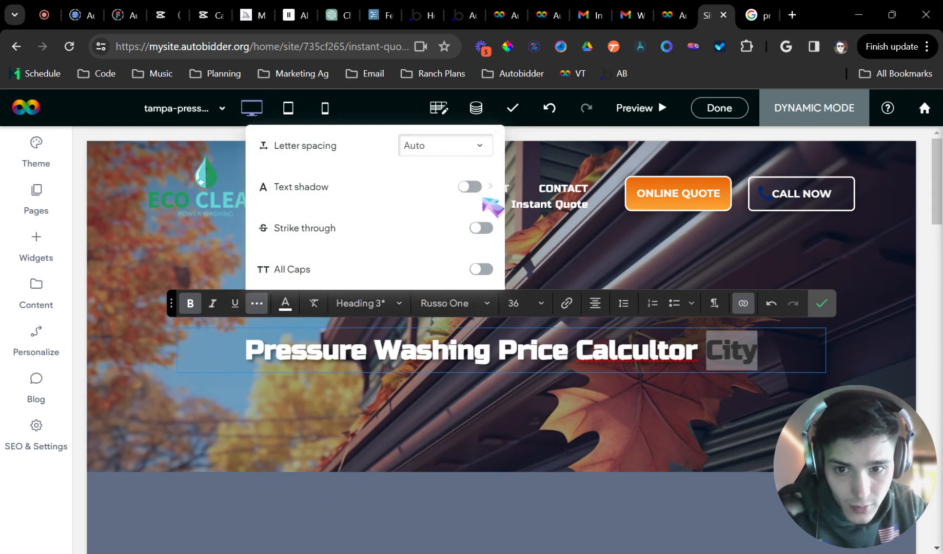
left_click(473, 188)
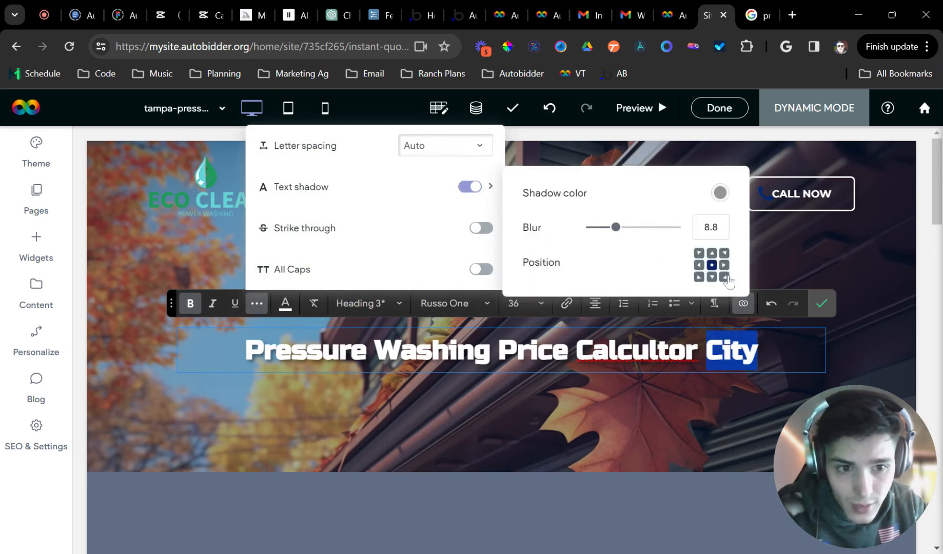
left_click(822, 303)
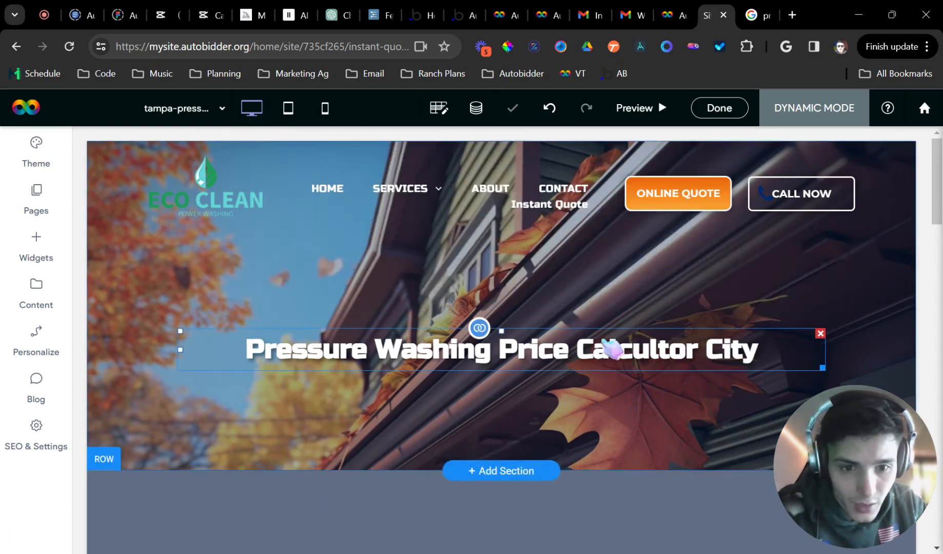
Correct the typo 'Calcultor' to 'Calculator' in the hero heading
left_click(564, 363)
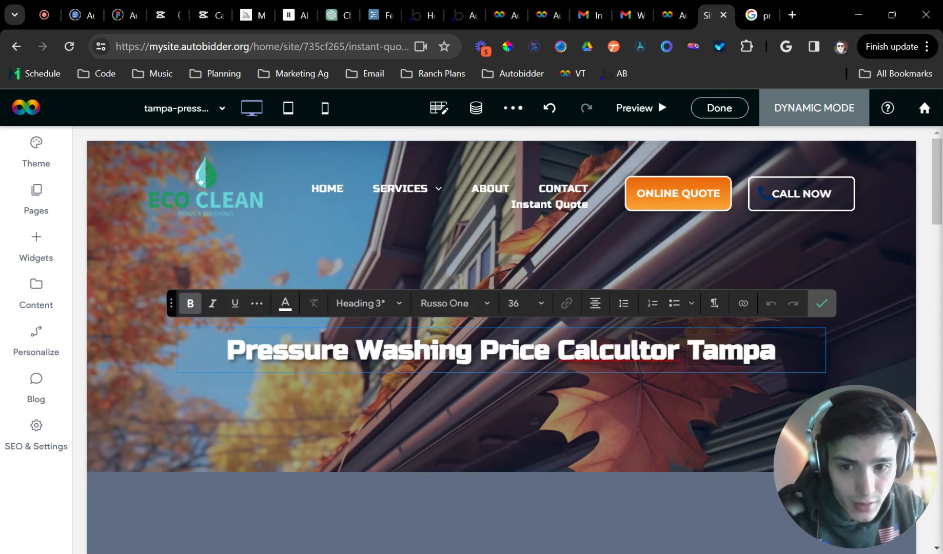
double_click(606, 358)
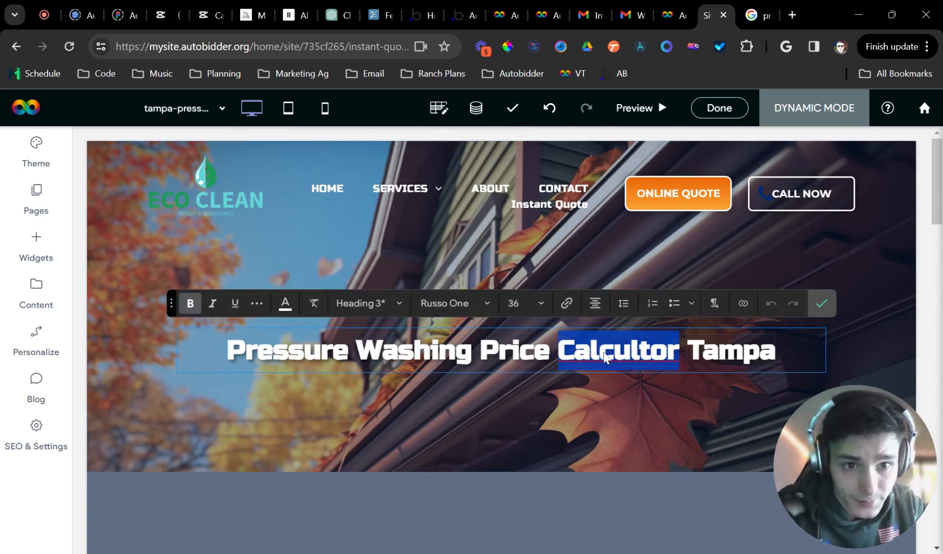
type("Calculator")
left_click(820, 304)
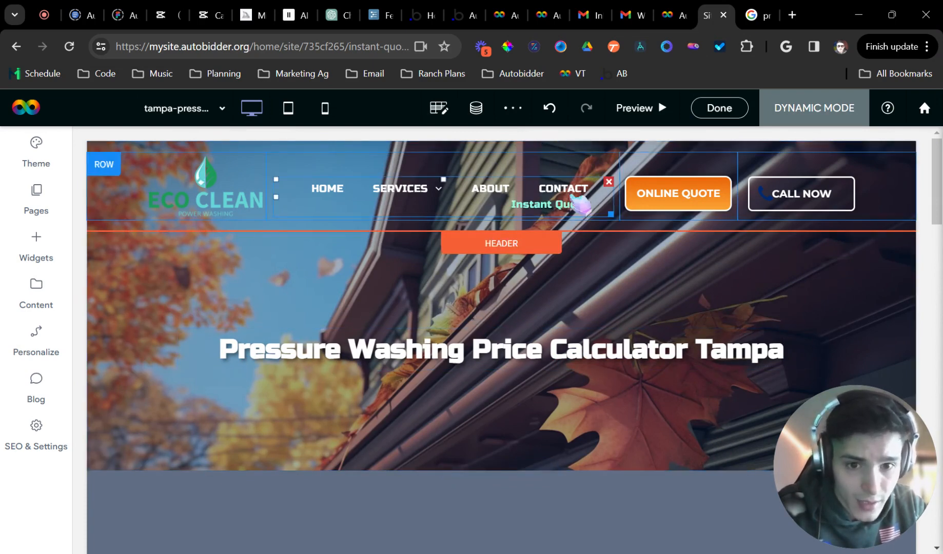
Connect the hero row to data, choosing AB Locations as the background source
scroll(632, 351, "down", 5)
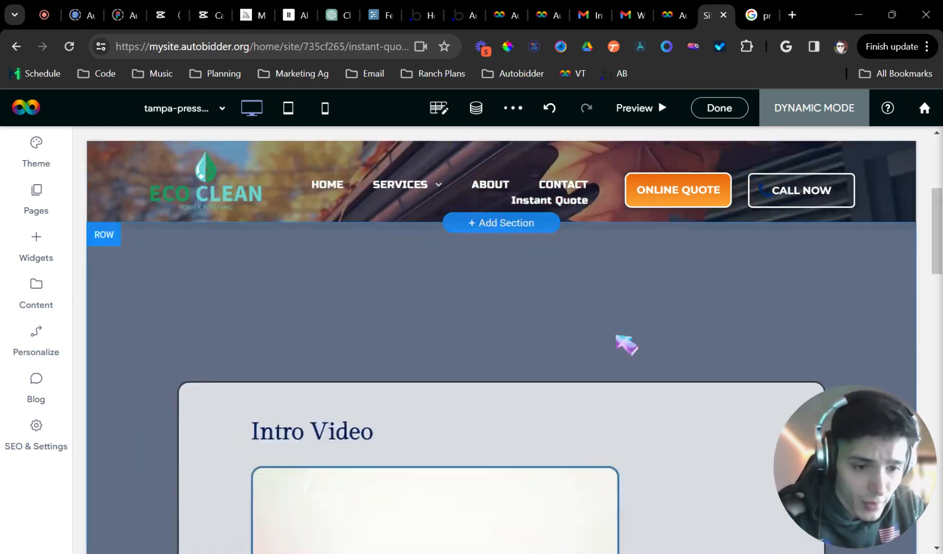
scroll(580, 353, "up", 5)
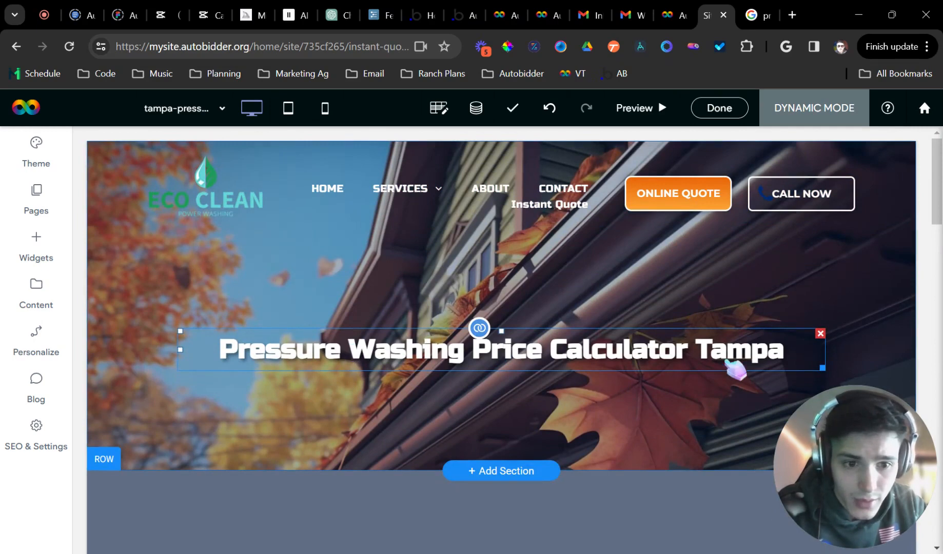
right_click(148, 300)
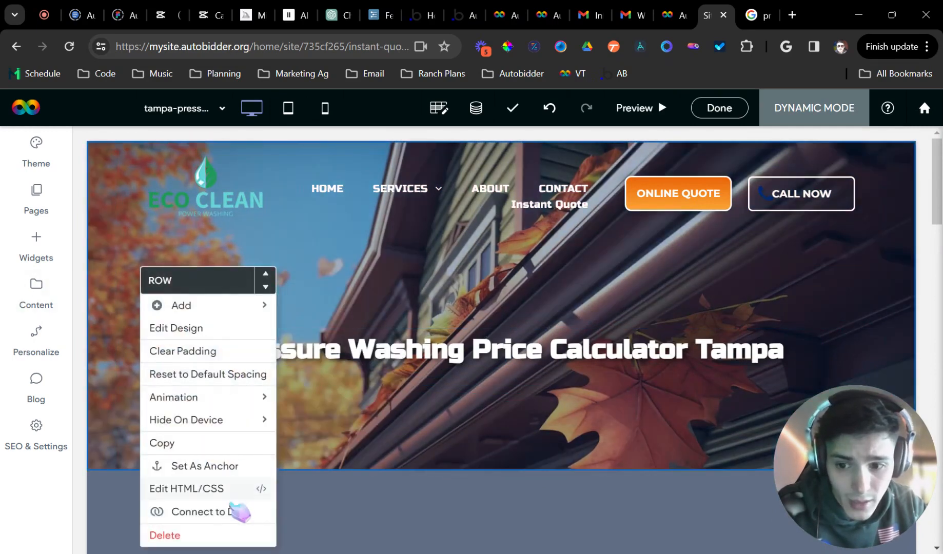
left_click(232, 510)
left_click(444, 336)
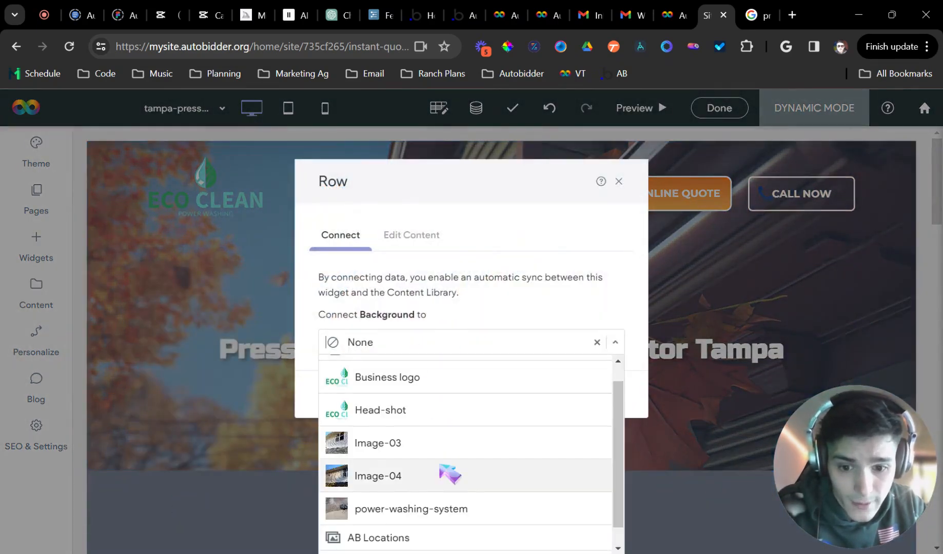
scroll(442, 462, "up", 1)
scroll(437, 436, "down", 2)
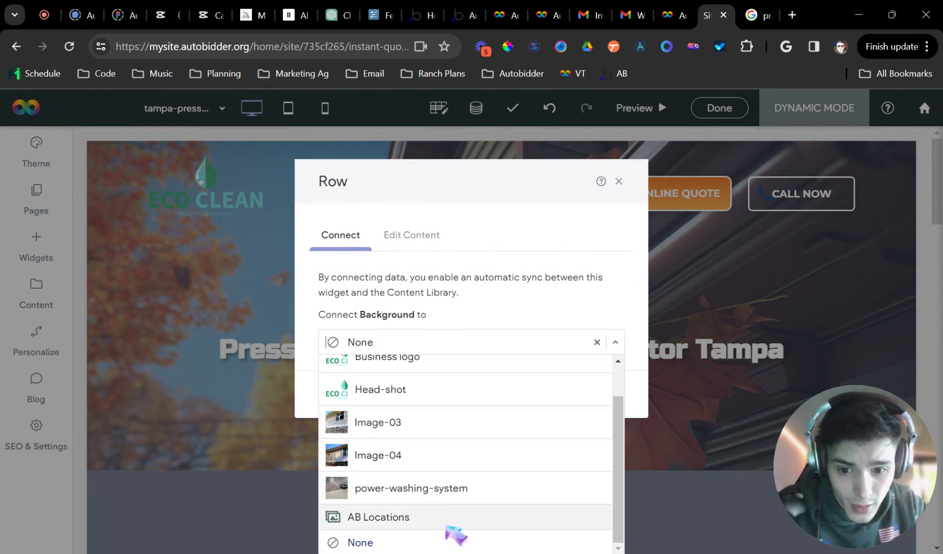
left_click(411, 517)
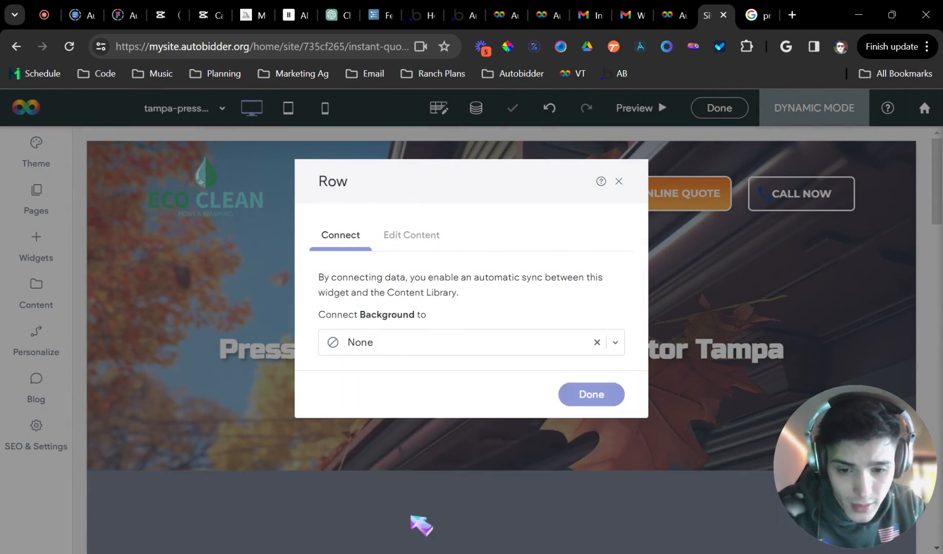
Close the row's data connection dialog and open the hero row's design settings
left_click(396, 353)
scroll(430, 499, "down", 2)
left_click(385, 526)
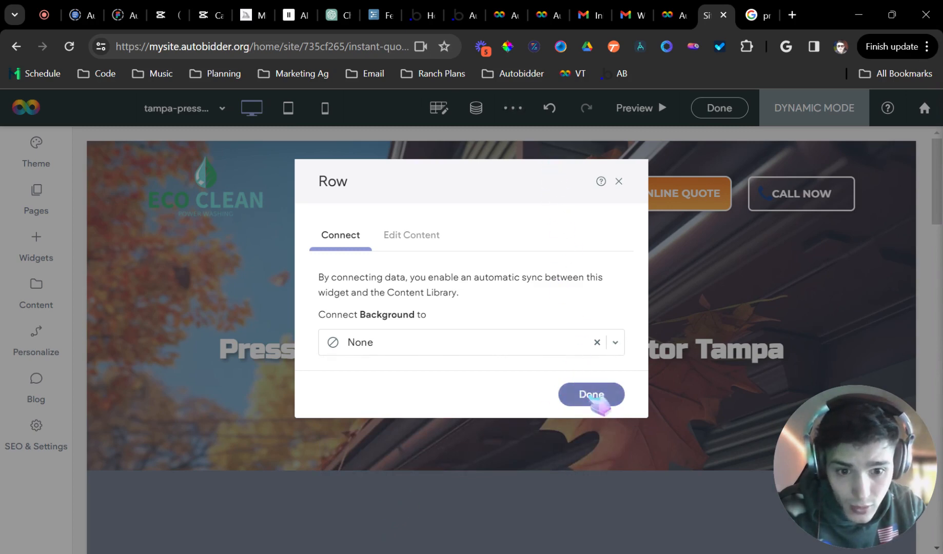
left_click(593, 396)
left_click(228, 253)
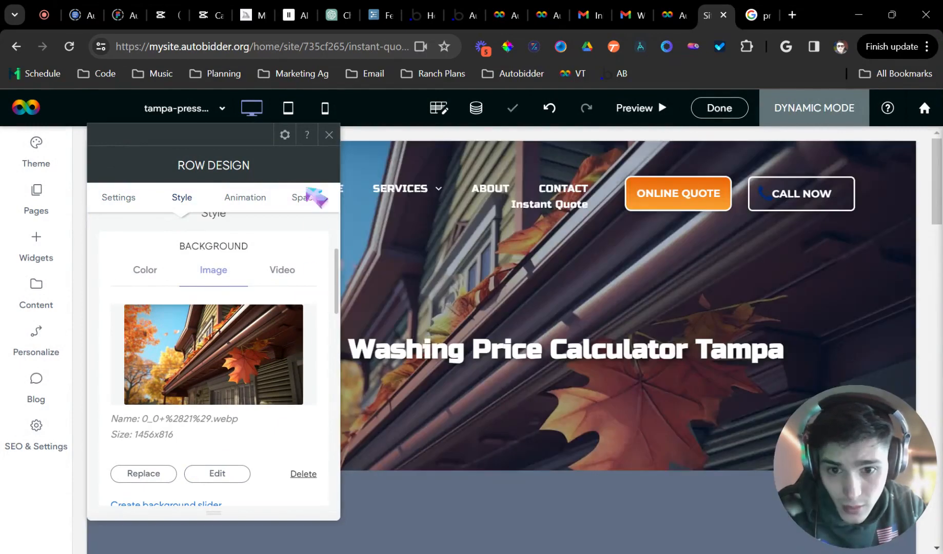
Reopen the hero row's design settings to inspect its background
left_click(330, 134)
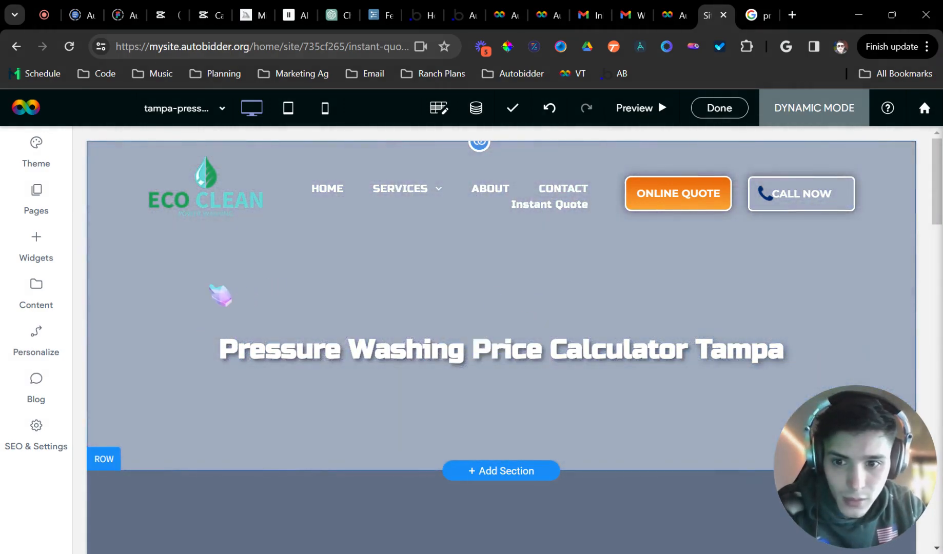
left_click(212, 287)
scroll(241, 390, "down", 4)
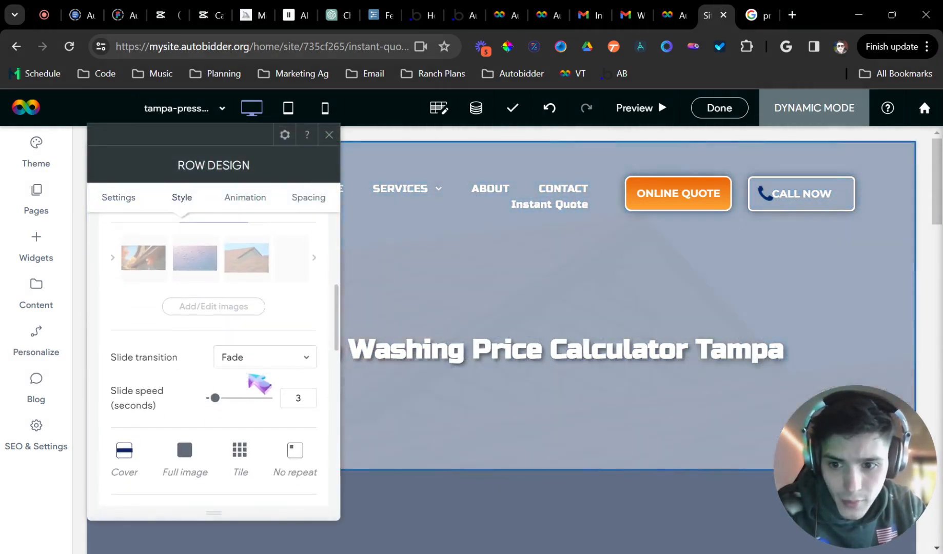
scroll(287, 308, "up", 5)
left_click(329, 134)
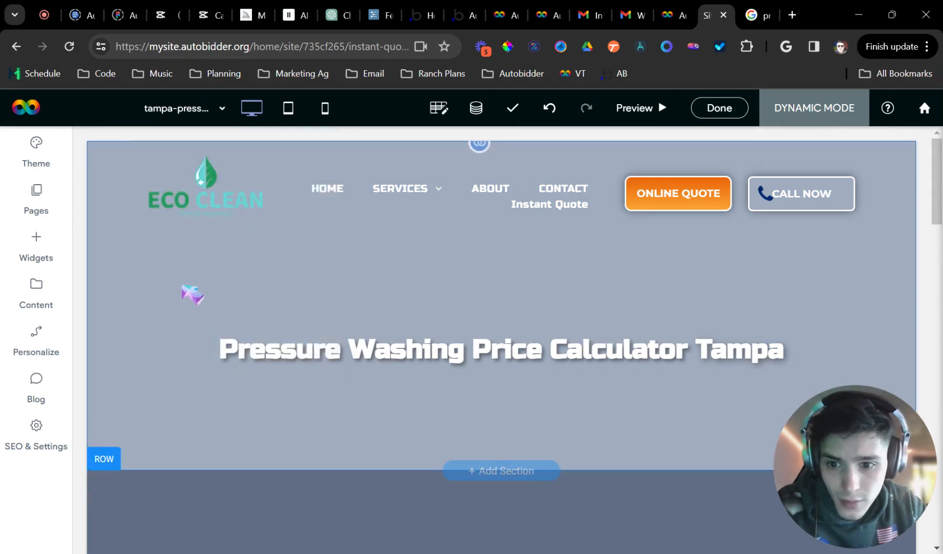
left_click(234, 381)
scroll(245, 394, "down", 4)
scroll(298, 287, "up", 2)
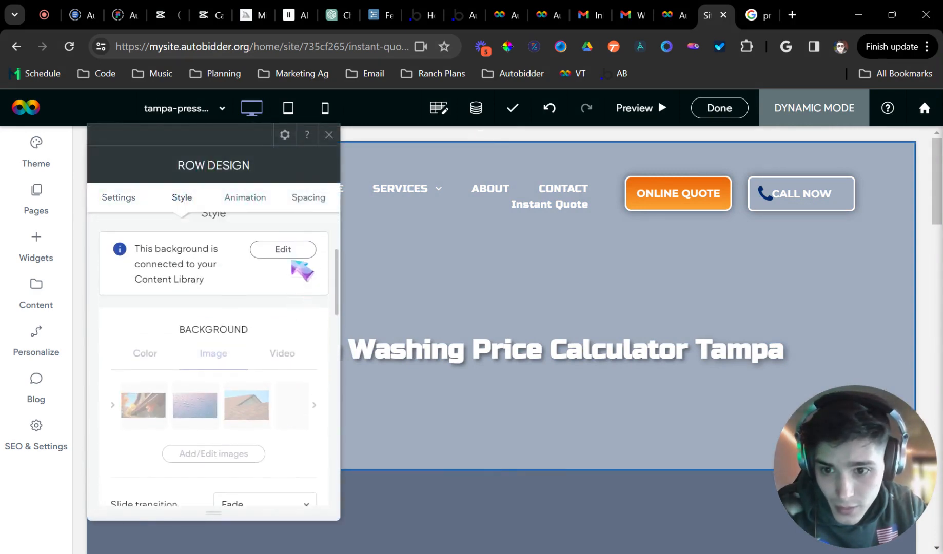
Replace the row background's connection with AB Locations • City Image and confirm
left_click(287, 249)
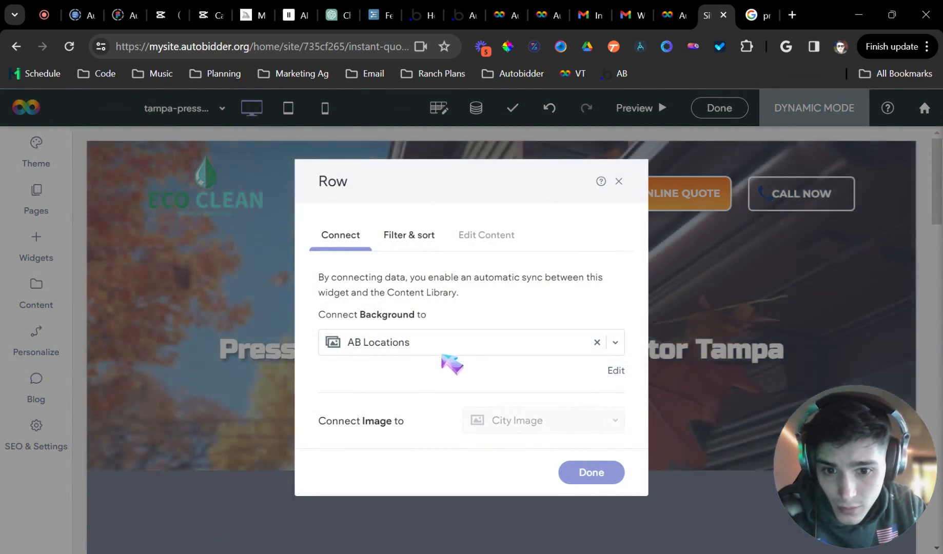
left_click(596, 342)
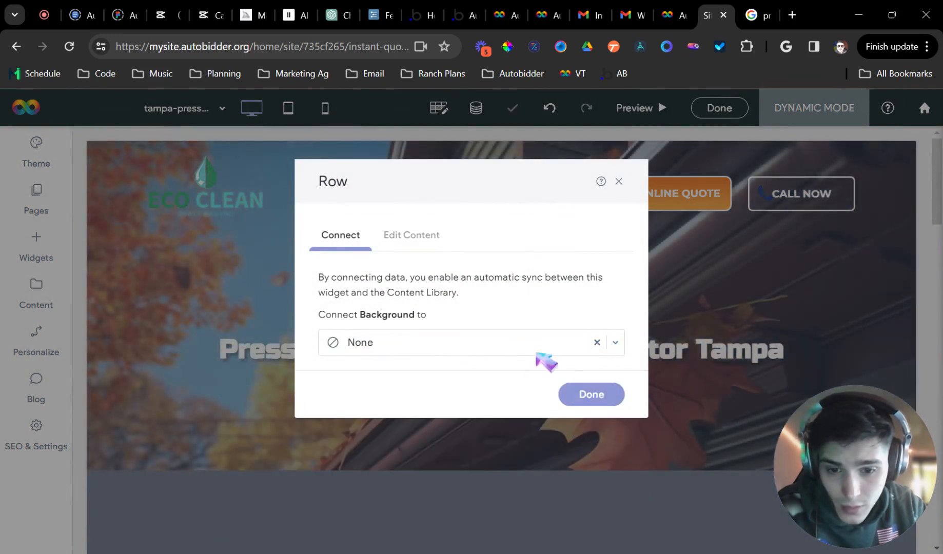
left_click(536, 343)
scroll(493, 459, "up", 2)
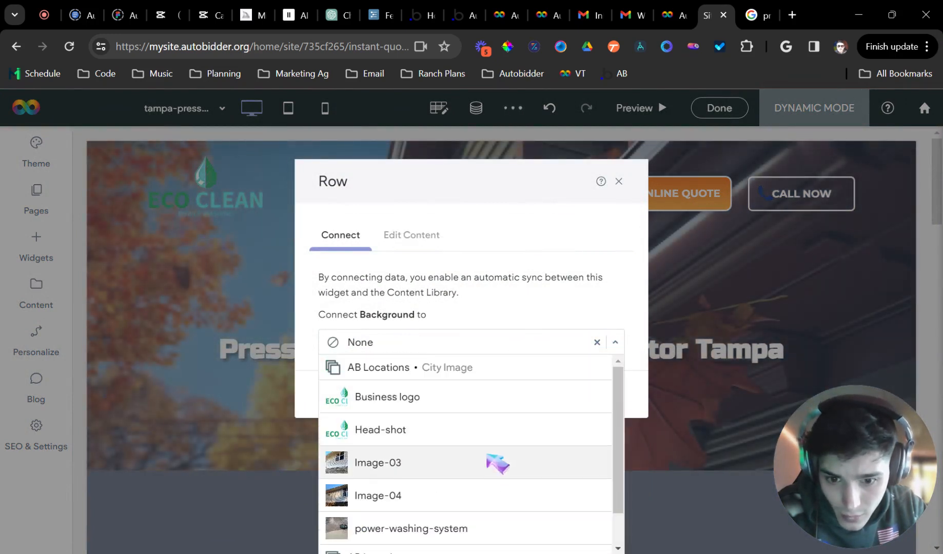
left_click(482, 369)
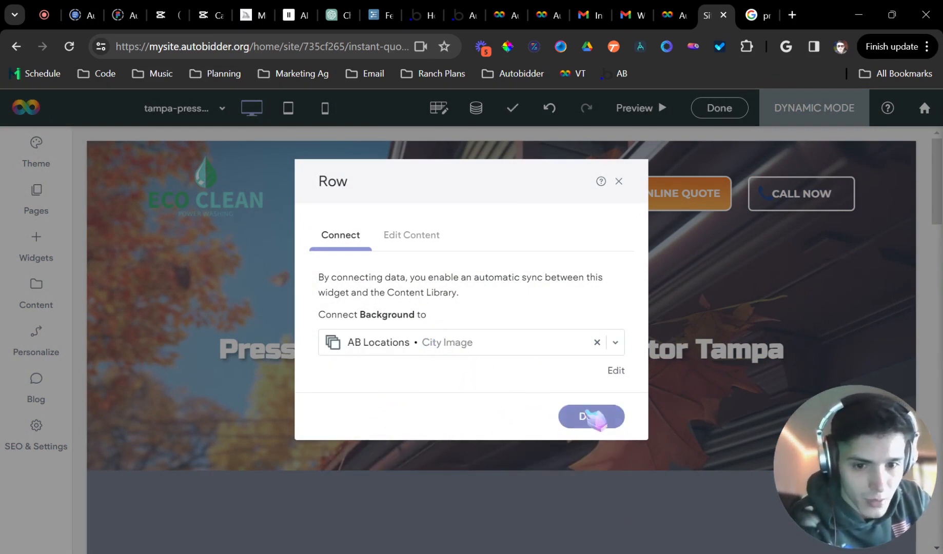
left_click(593, 416)
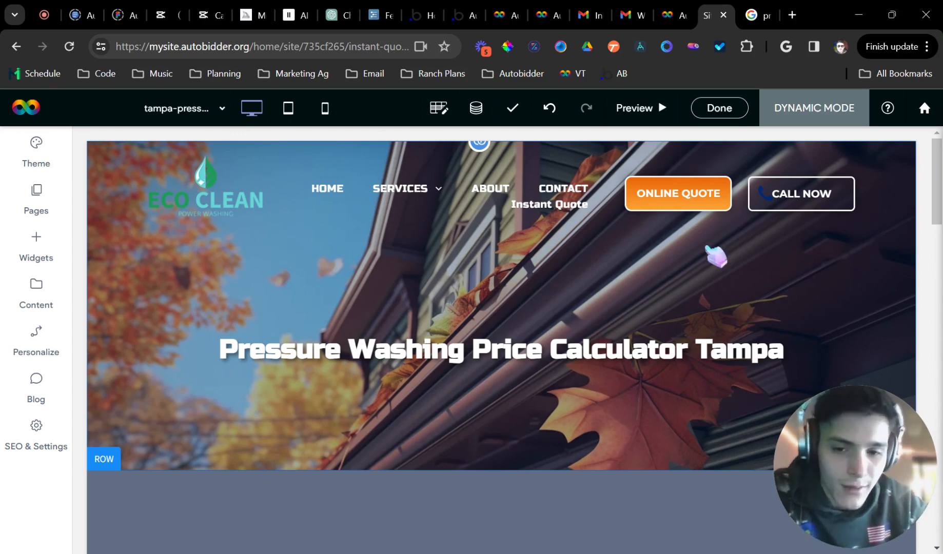
scroll(697, 276, "down", 6)
scroll(647, 349, "up", 6)
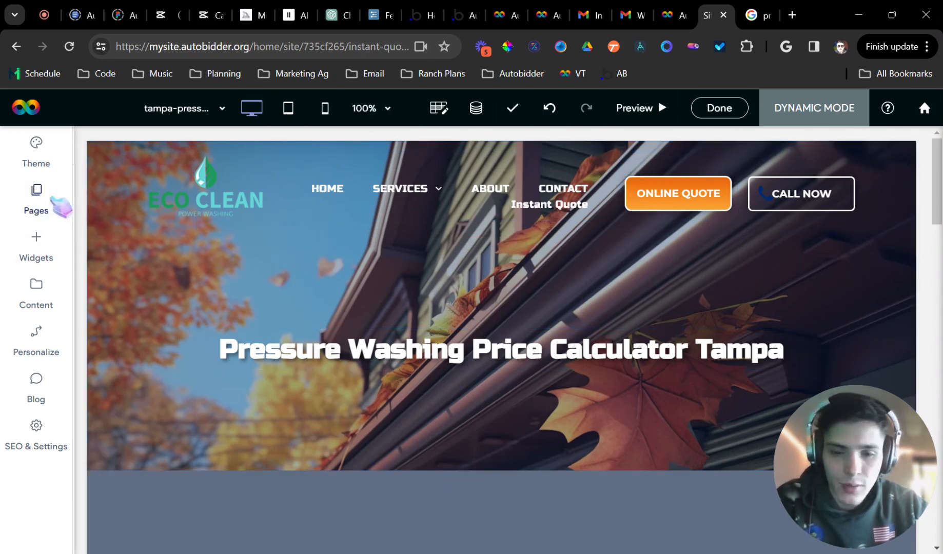
Switch to the HOME page and look over its content
left_click(54, 200)
left_click(198, 298)
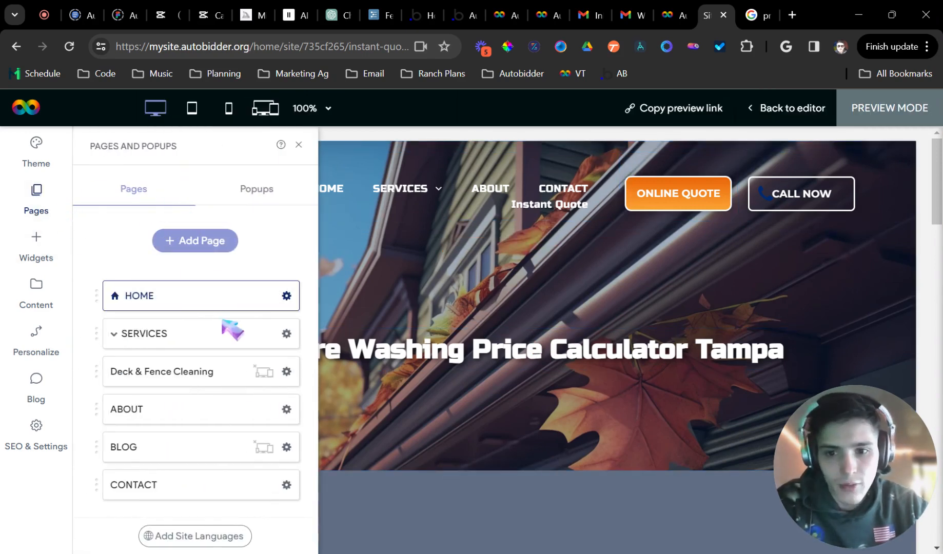
left_click(299, 145)
scroll(386, 284, "down", 20)
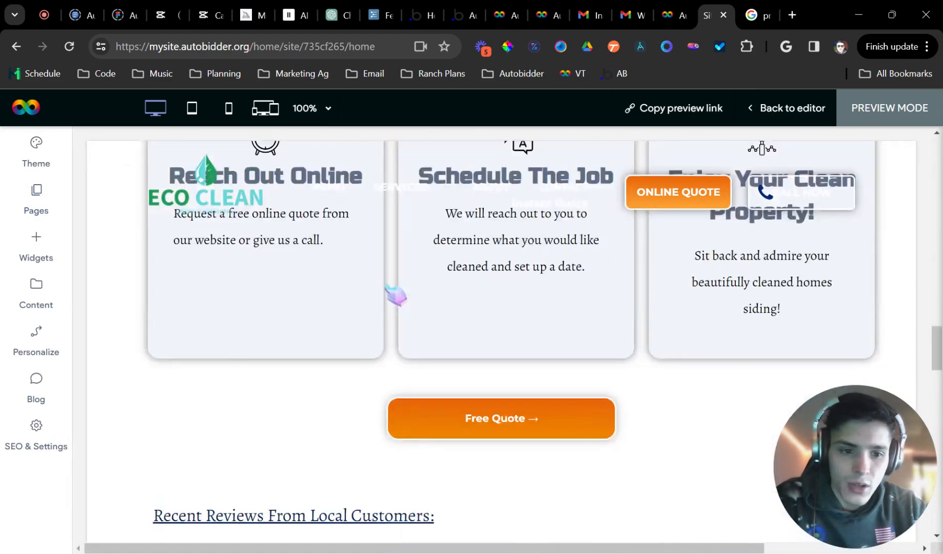
scroll(303, 324, "up", 6)
scroll(296, 331, "down", 5)
scroll(279, 356, "up", 10)
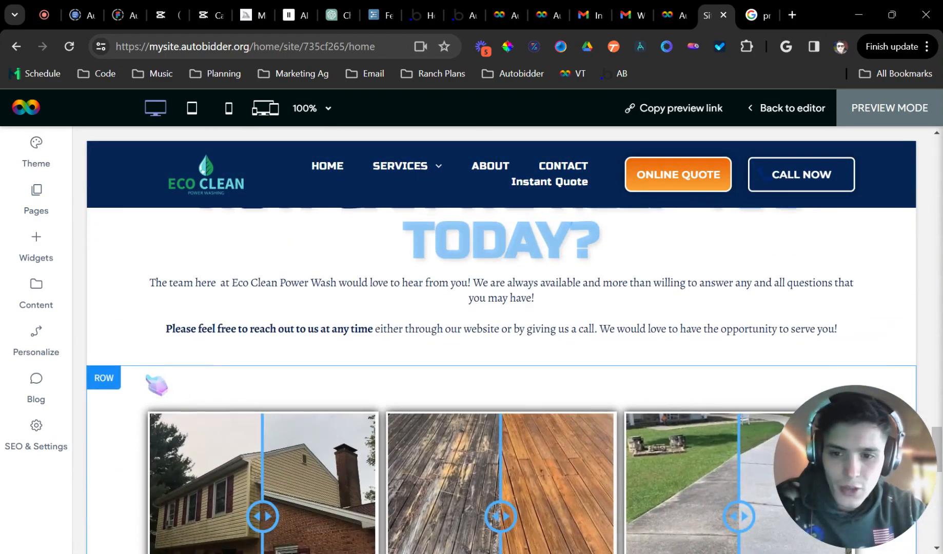
Add an empty row below the before-and-after row and open the widget library
left_click(114, 378)
mouse_move(200, 135)
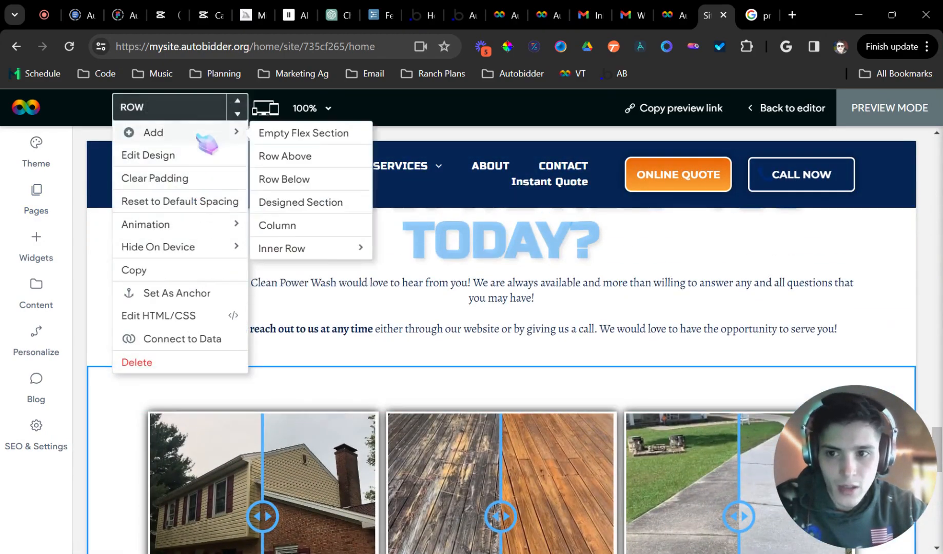
left_click(303, 188)
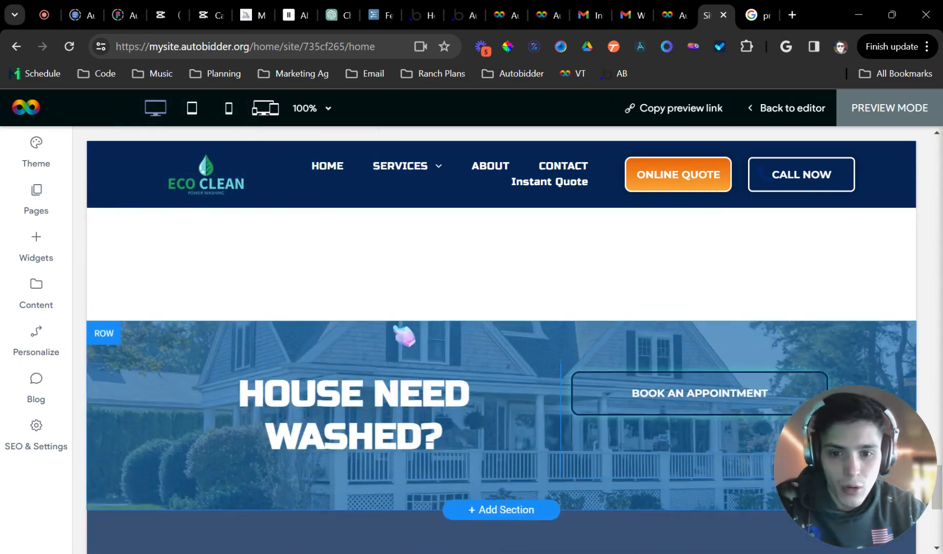
scroll(106, 292, "up", 3)
left_click(39, 246)
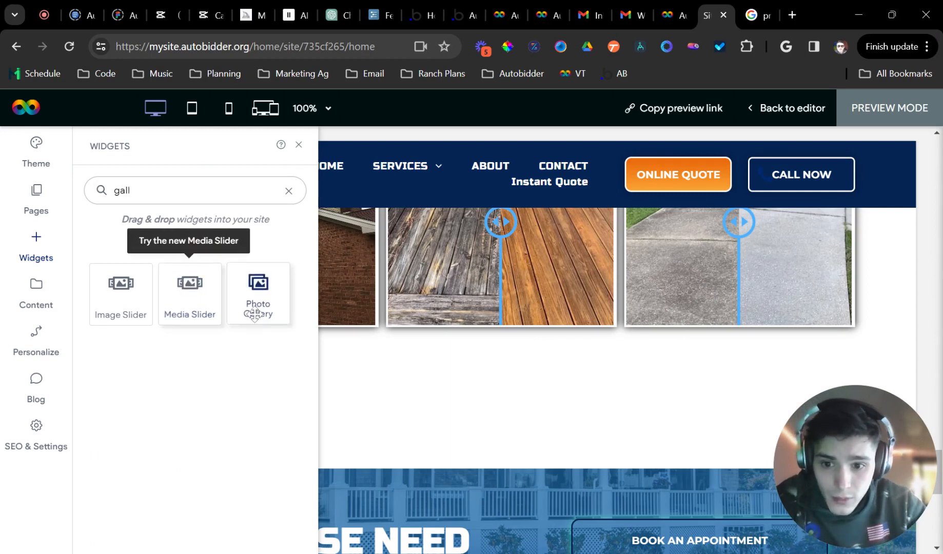
Drop a Photo Gallery into the new row and delete its sample images
left_click_drag(256, 292, 385, 434)
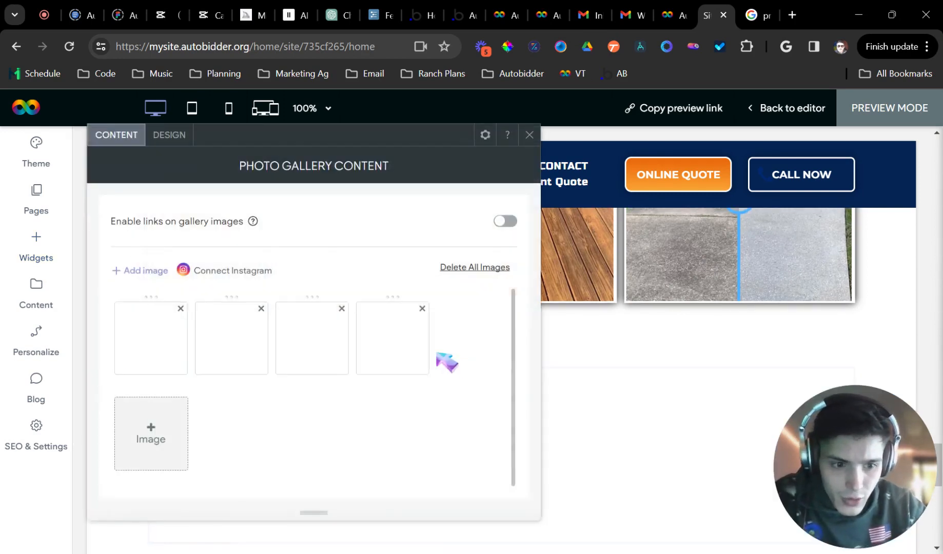
left_click(475, 268)
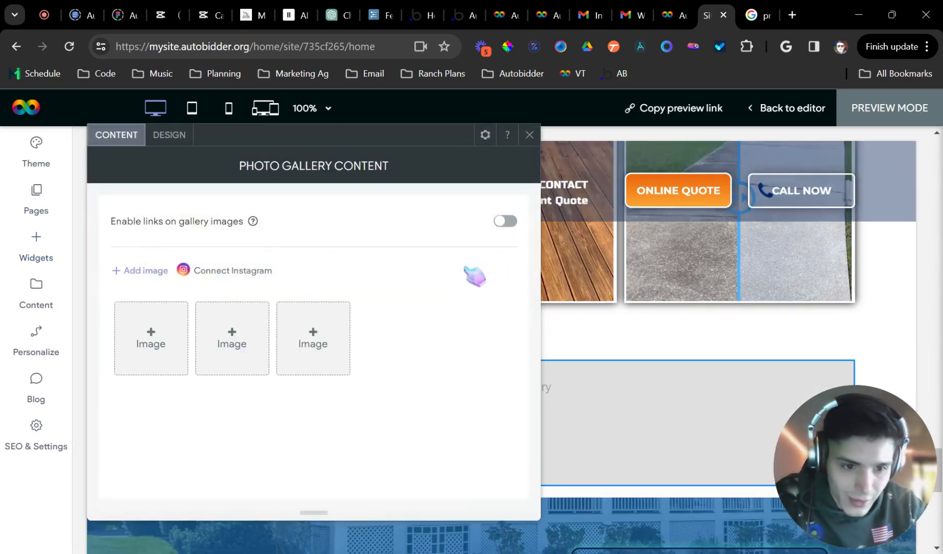
left_click(529, 135)
Connect the gallery to AB Locations, mapping City Image and City fields
right_click(368, 409)
left_click(449, 511)
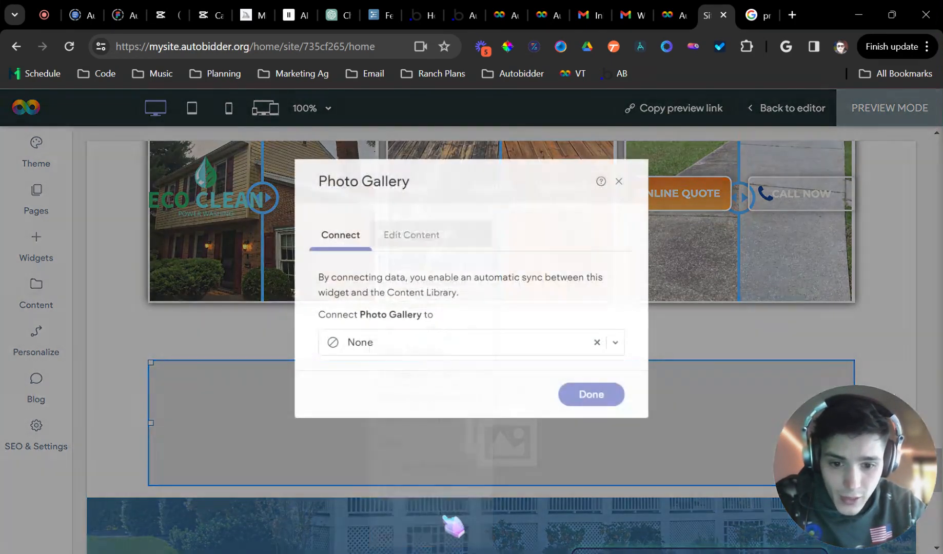
left_click(419, 334)
left_click(420, 373)
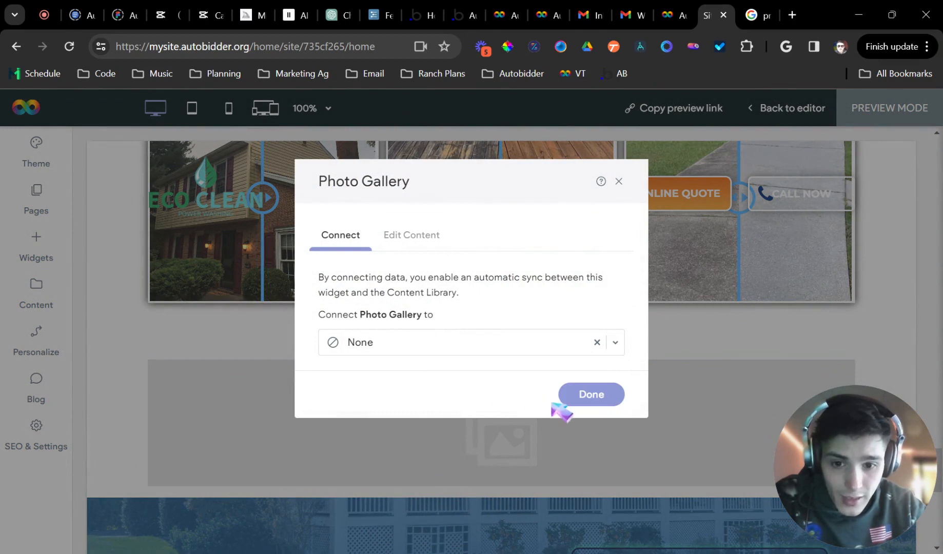
scroll(318, 411, "down", 3)
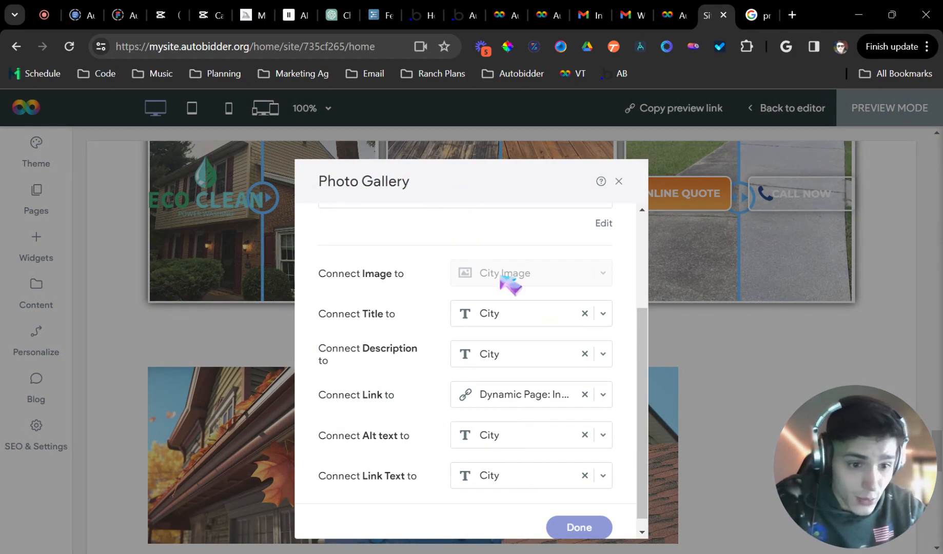
left_click(579, 527)
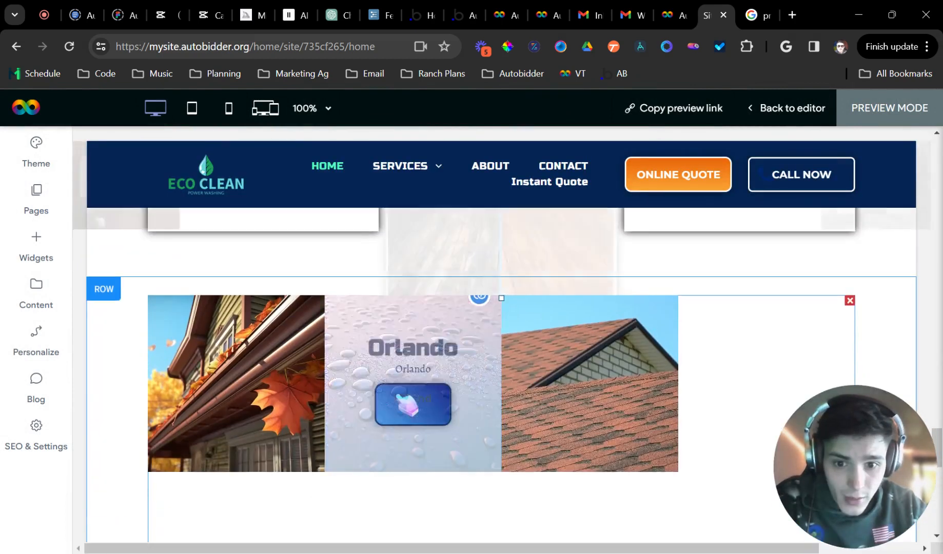
Set the home-page Photo Gallery's layout to 3 columns
left_click(388, 480)
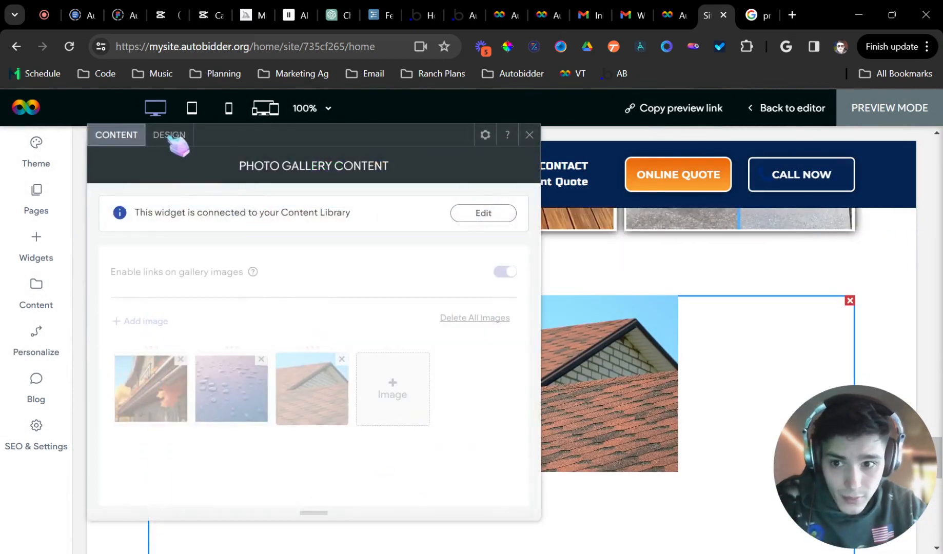
left_click(169, 135)
scroll(296, 362, "down", 4)
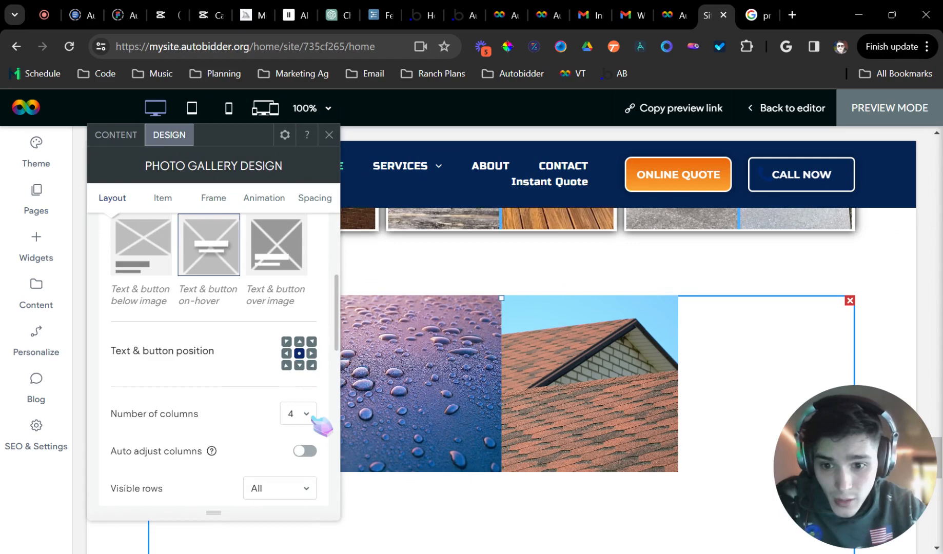
left_click(311, 418)
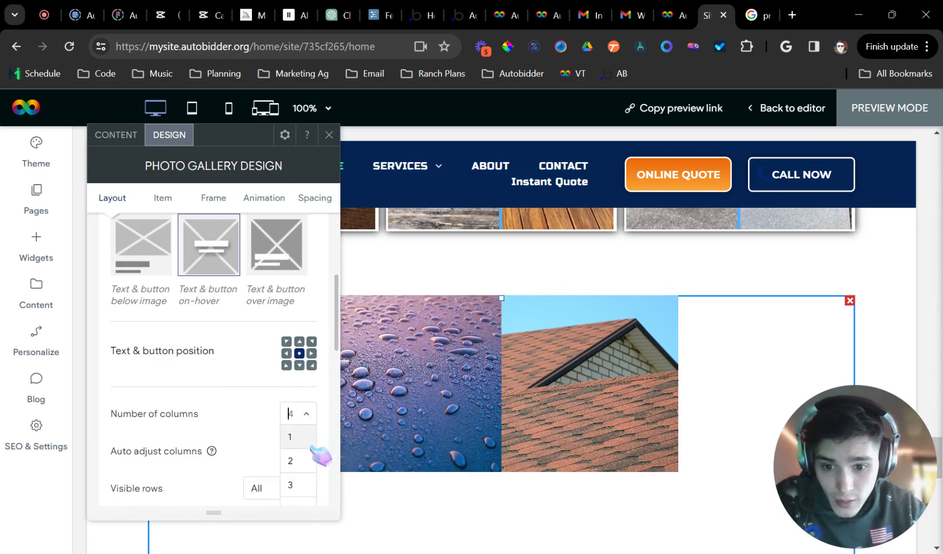
left_click(296, 484)
scroll(248, 406, "down", 4)
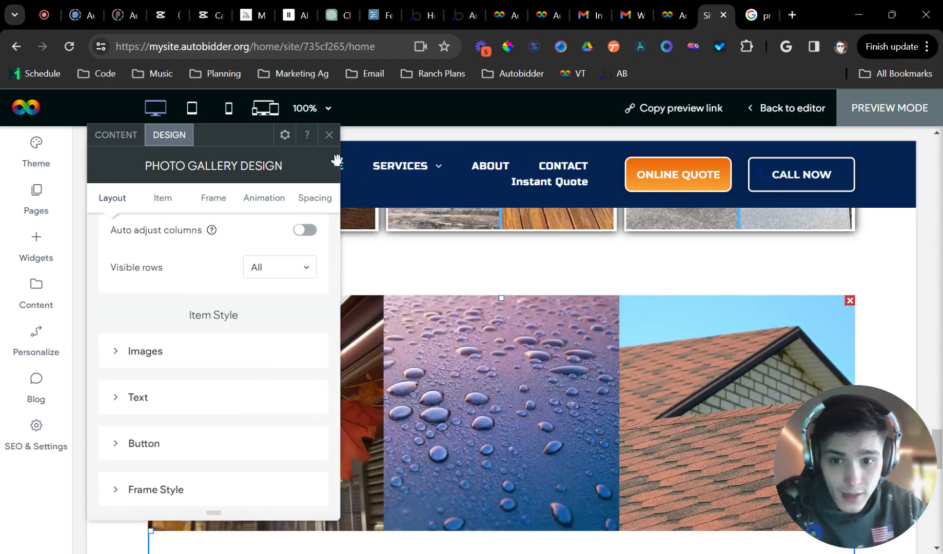
left_click(329, 135)
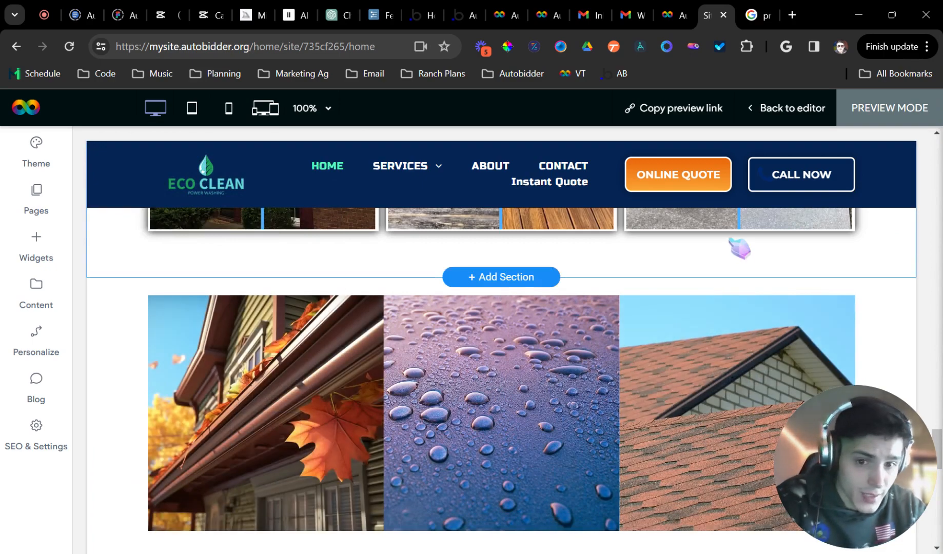
left_click(780, 111)
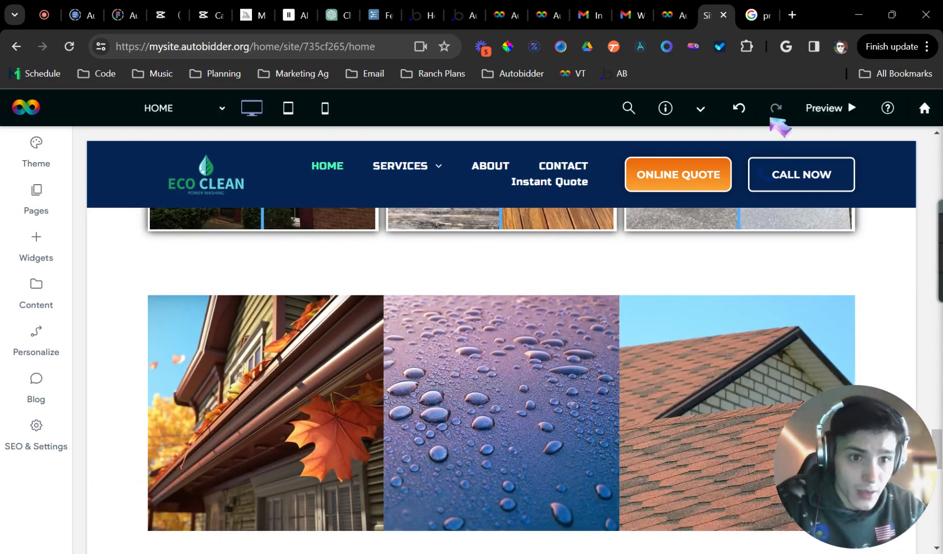
From the home-page preview, open the Orlando tile's quote page and return to the editor
left_click(832, 109)
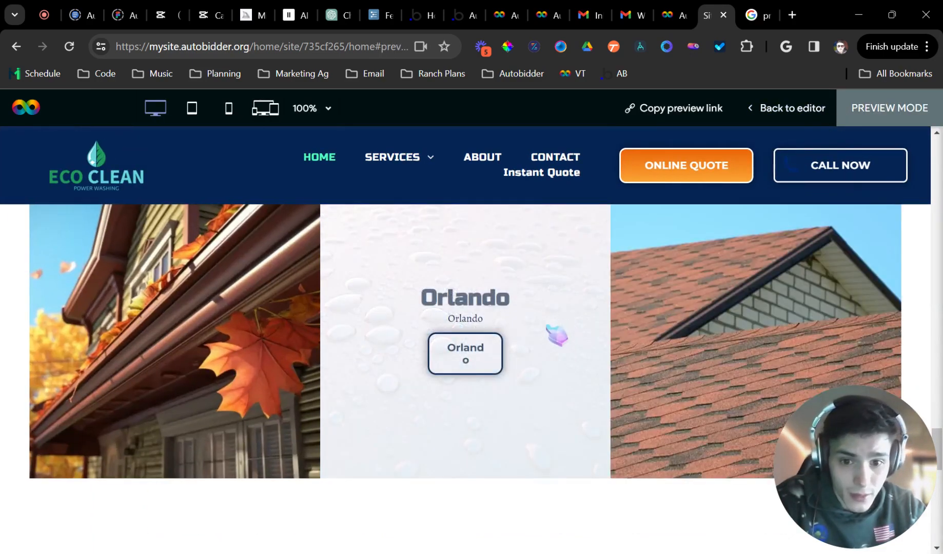
scroll(546, 325, "up", 3)
scroll(244, 470, "down", 2)
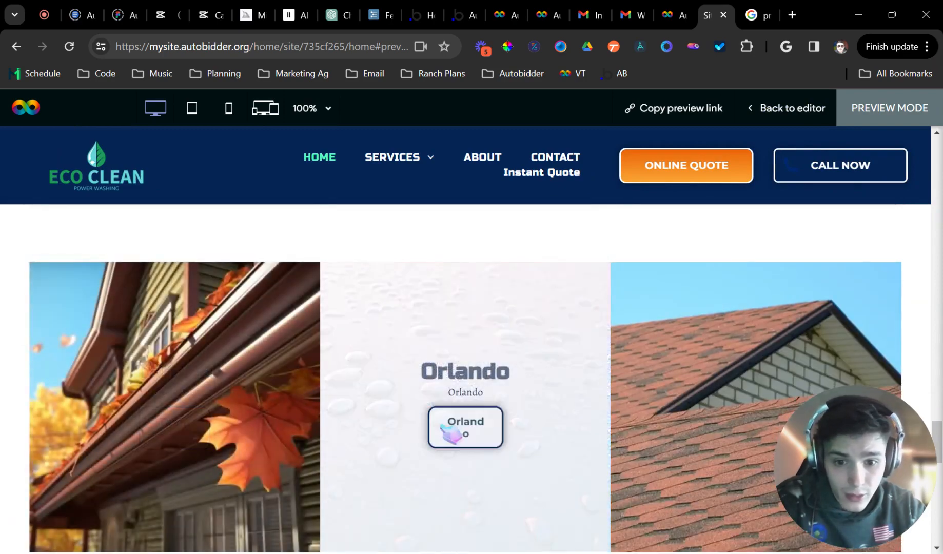
left_click(448, 431)
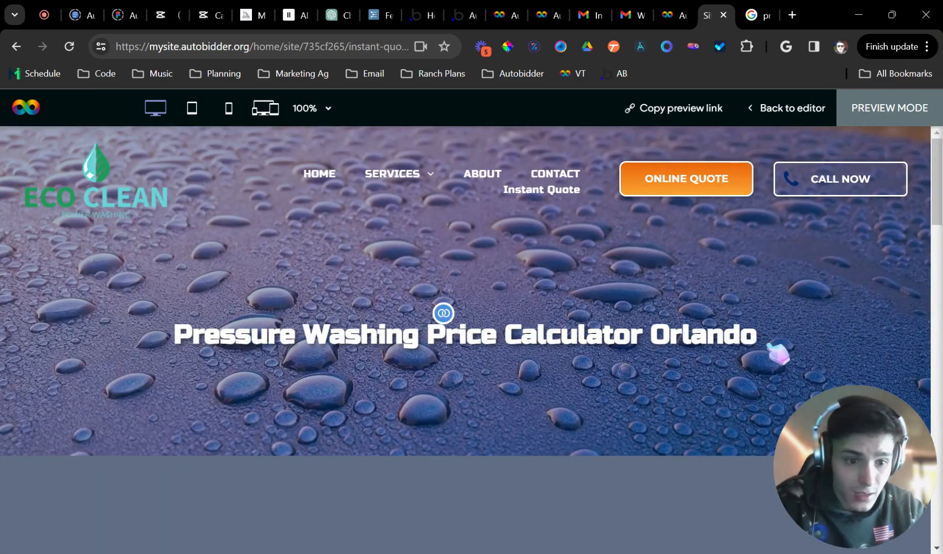
left_click_drag(779, 357, 194, 320)
left_click(785, 109)
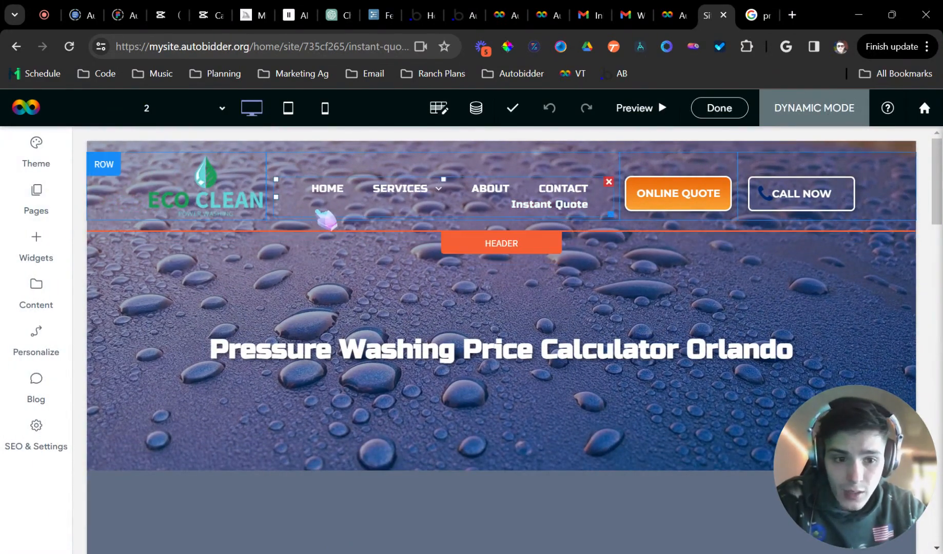
Open the dynamic Instant Quote page's navigation settings, then dismiss them unsaved
left_click(37, 197)
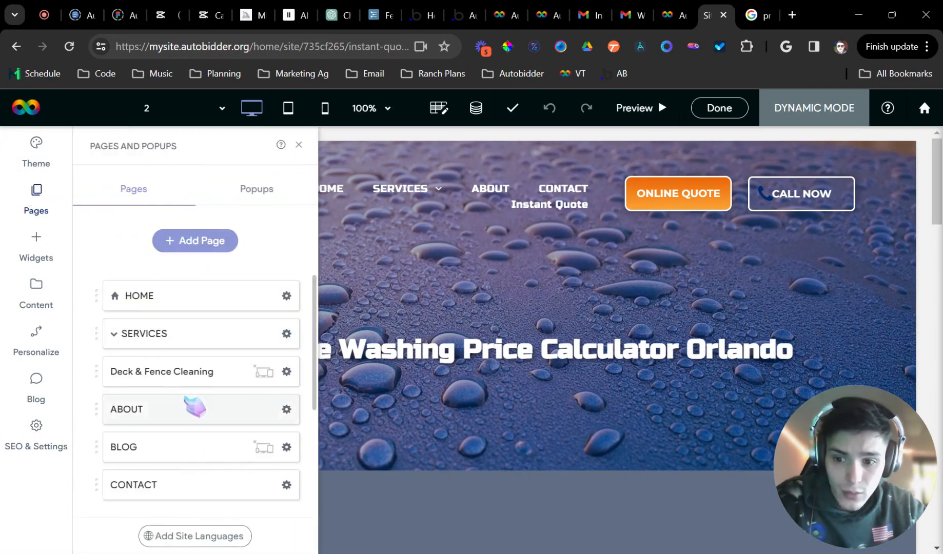
scroll(201, 426, "down", 3)
left_click(287, 486)
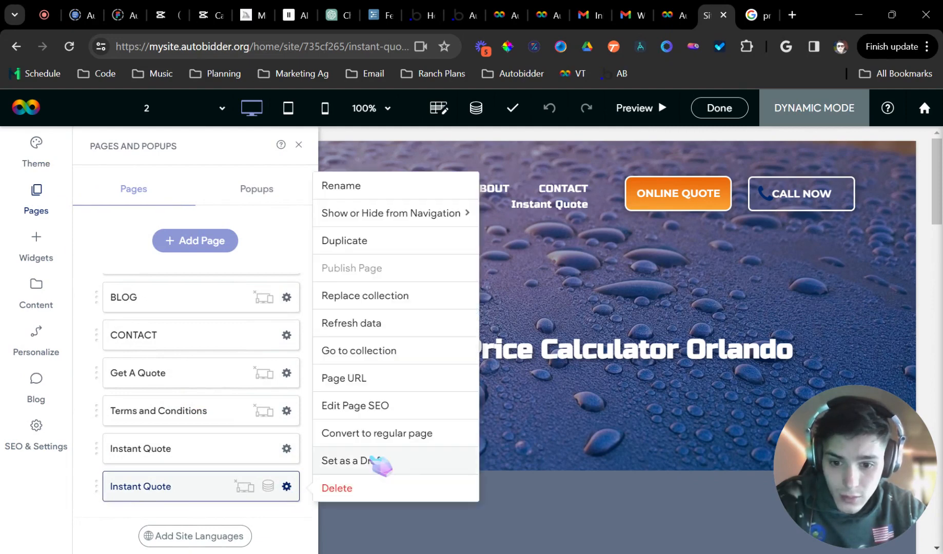
mouse_move(433, 216)
left_click(567, 215)
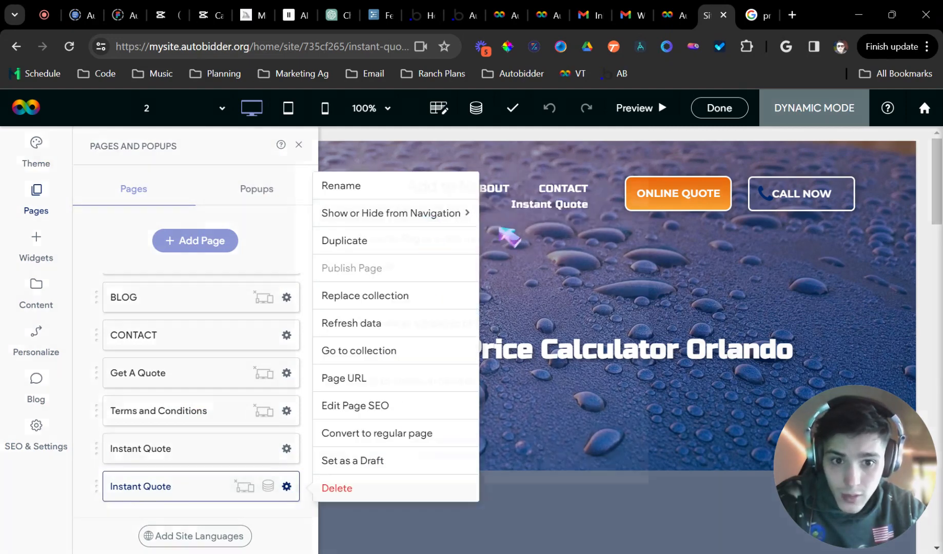
left_click(464, 351)
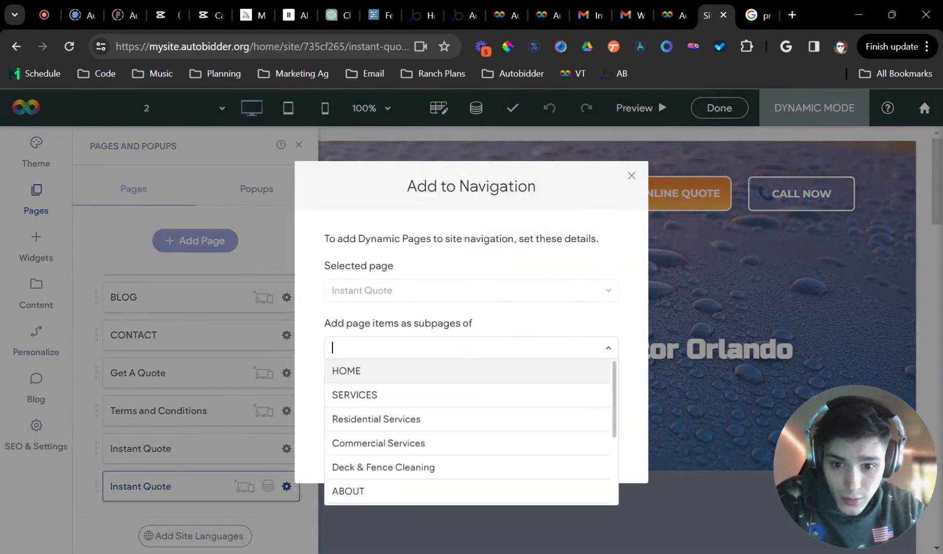
left_click(485, 333)
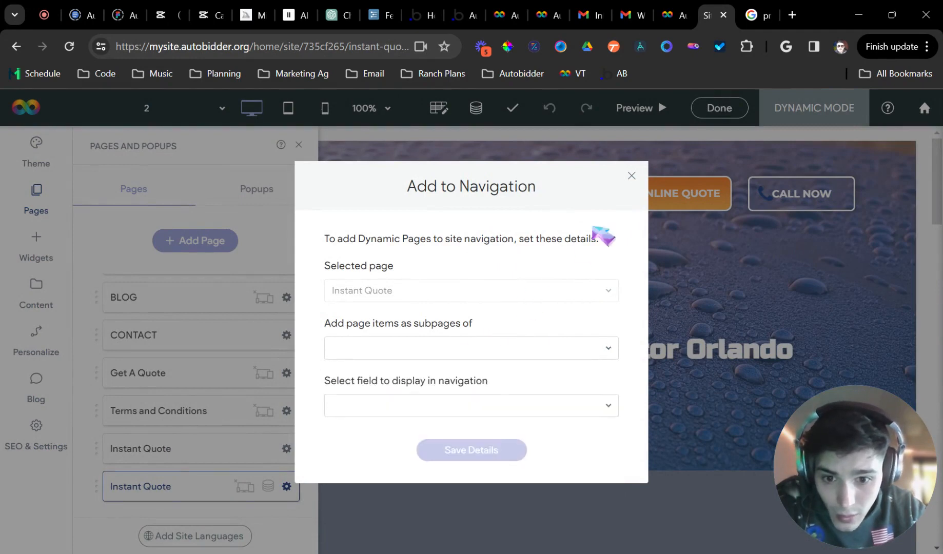
left_click(632, 175)
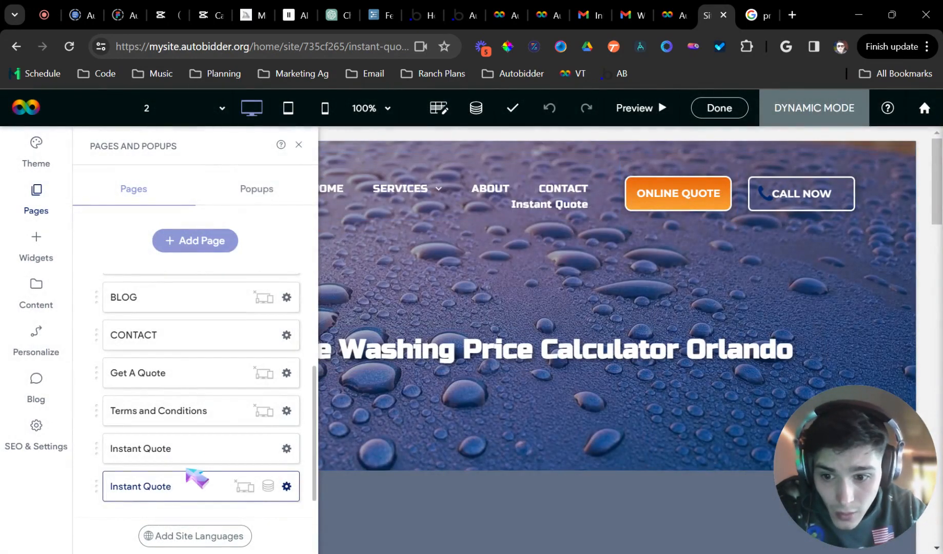
Show the city pages in navigation by City as subpages of Instant Quote and save
left_click(286, 486)
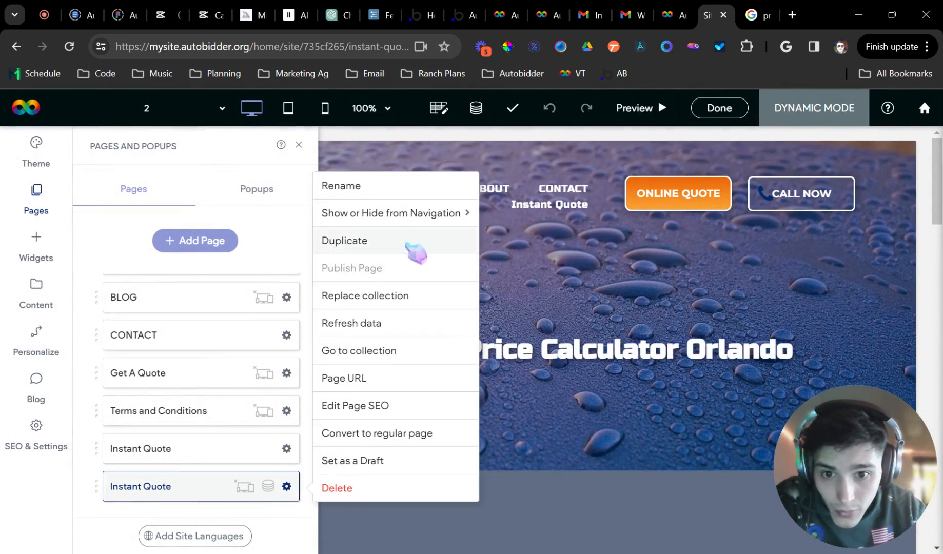
mouse_move(441, 211)
left_click(521, 217)
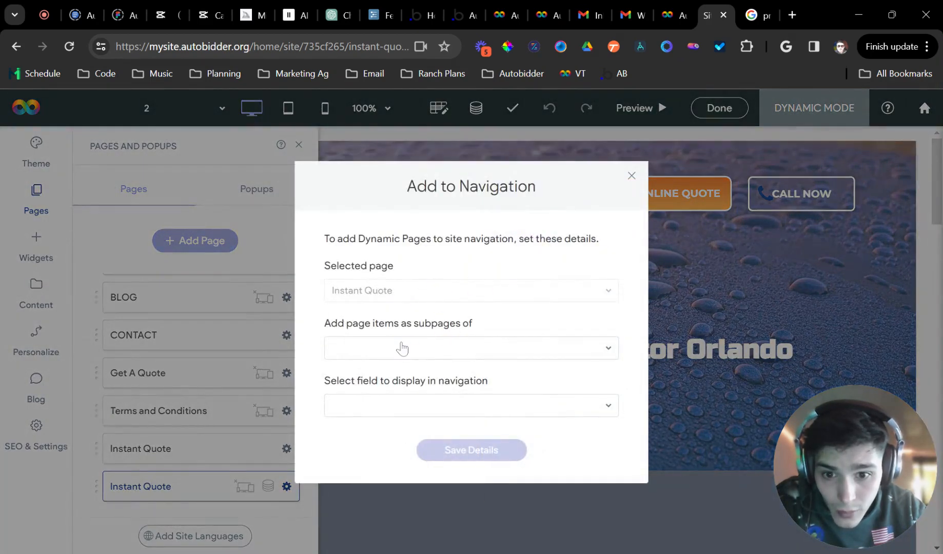
left_click(429, 411)
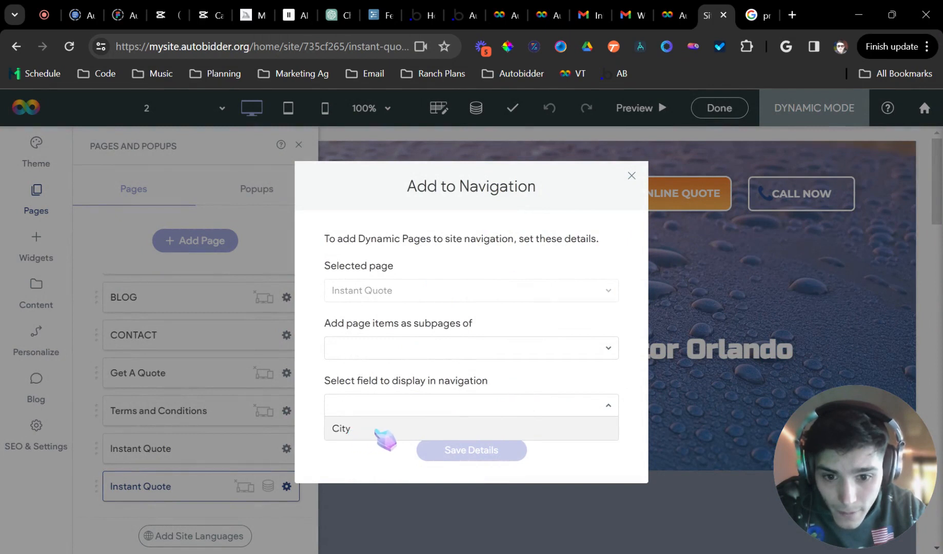
left_click(359, 429)
left_click(415, 343)
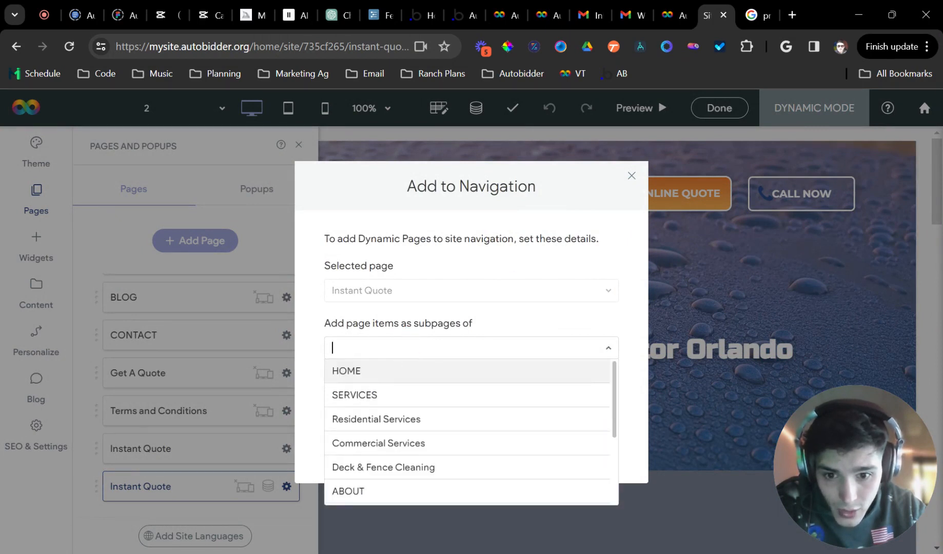
scroll(476, 411, "down", 3)
left_click(416, 493)
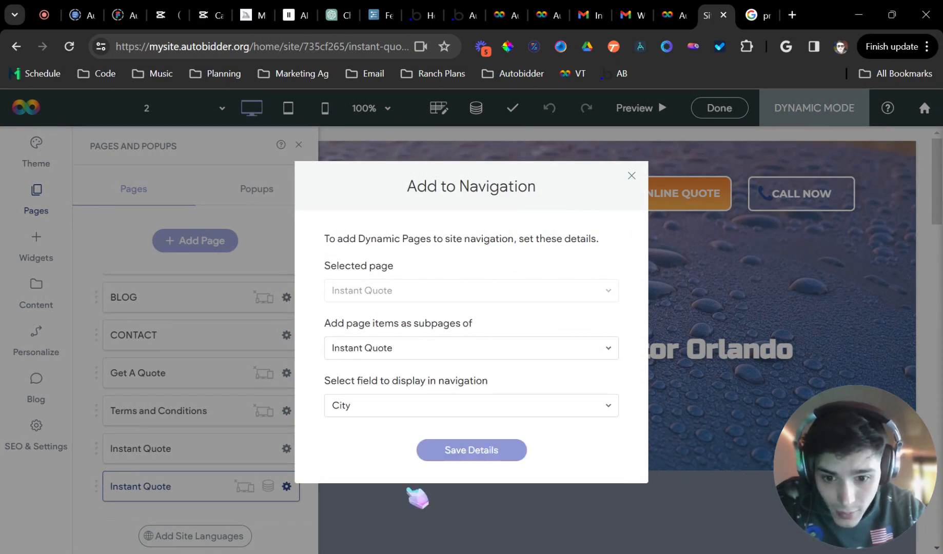
left_click(468, 451)
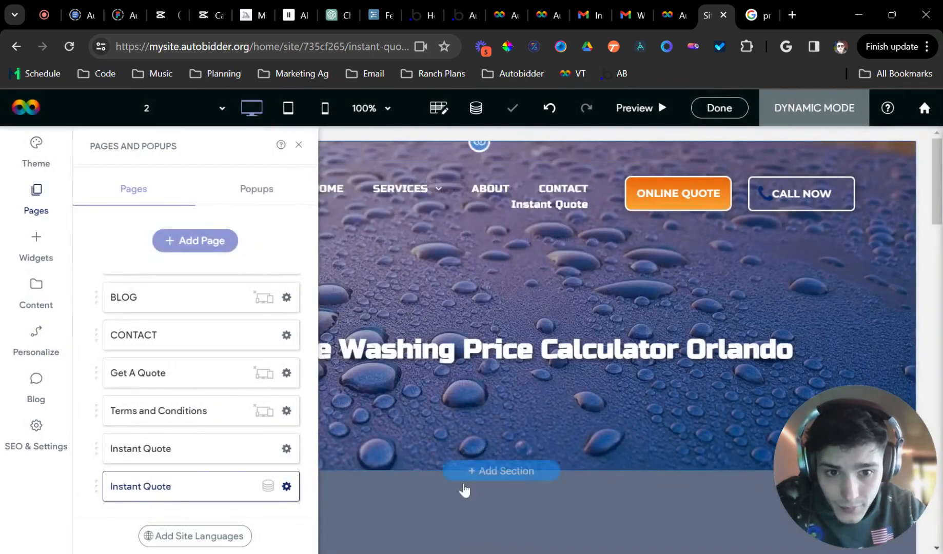
left_click(298, 145)
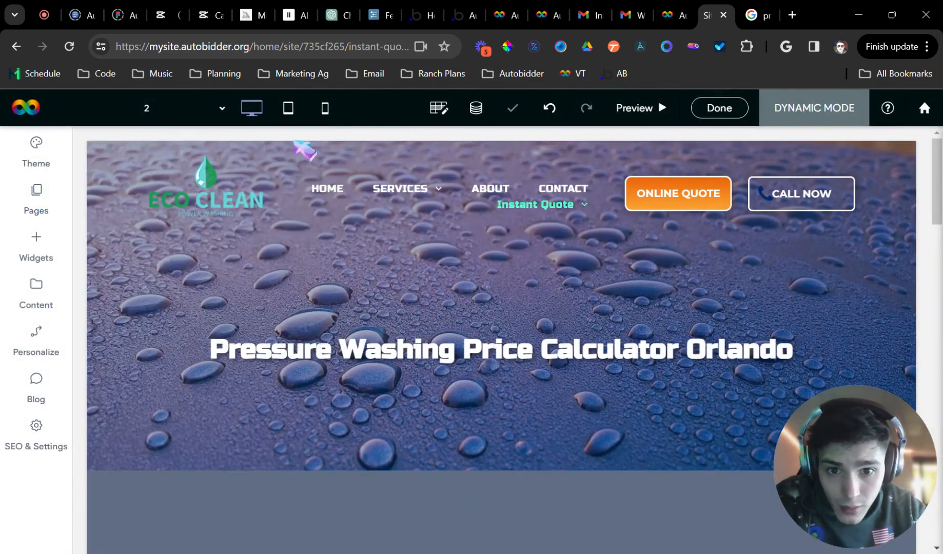
In preview, choose Miami from the Instant Quote dropdown and scroll through its page
left_click(535, 205)
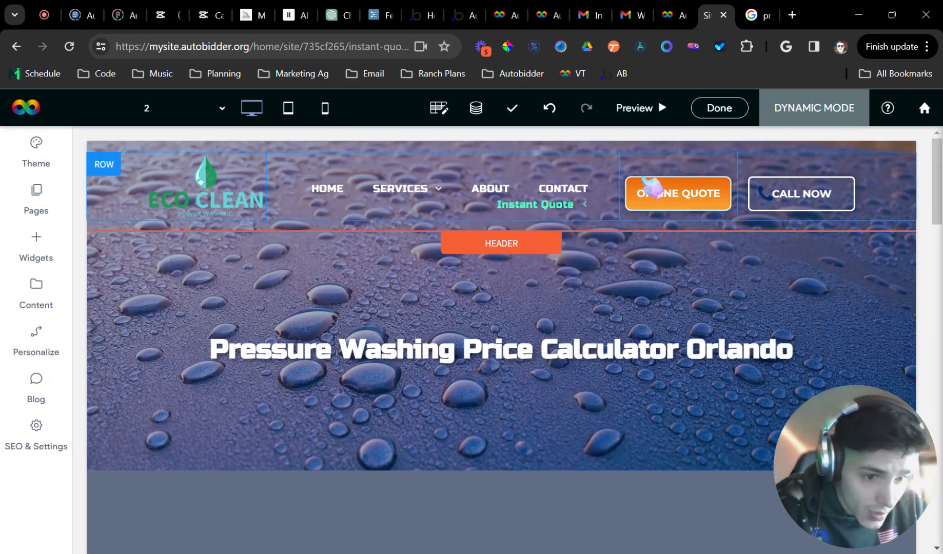
left_click(641, 108)
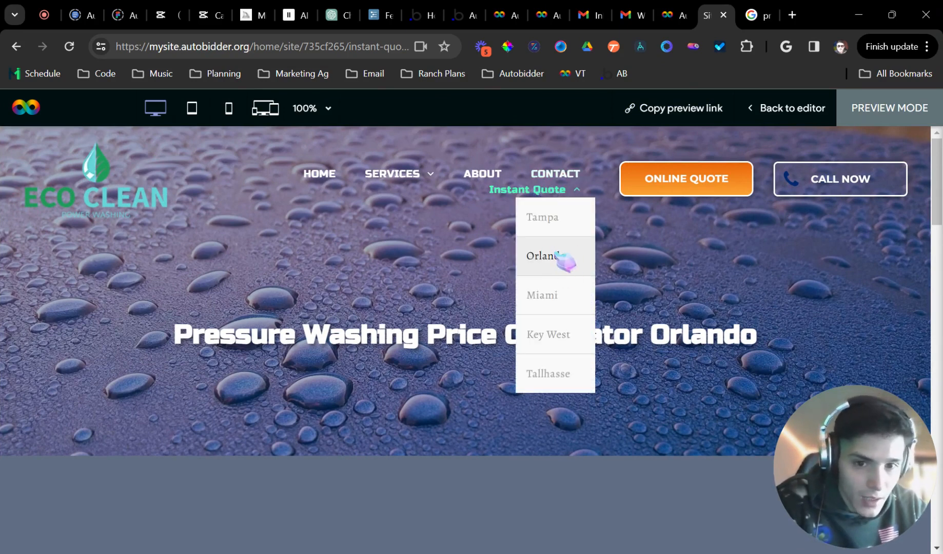
left_click(556, 304)
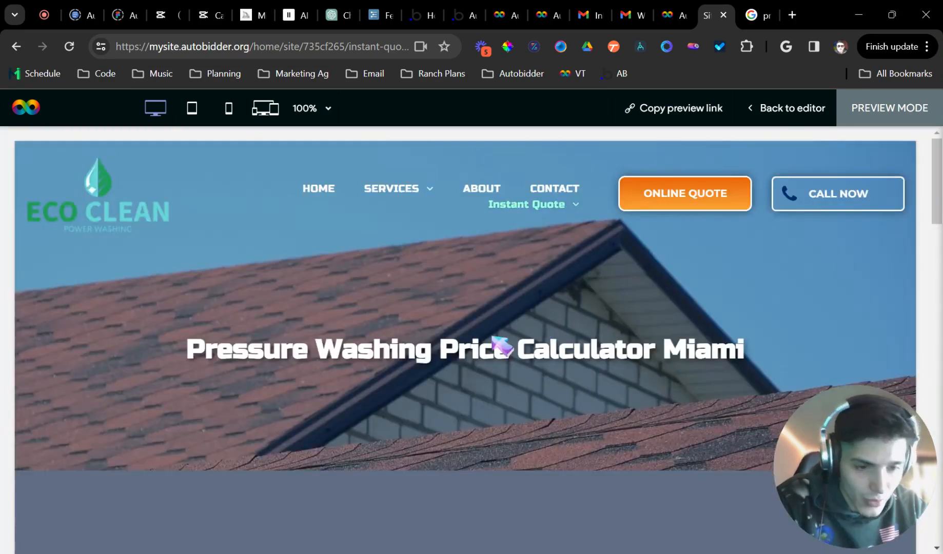
double_click(231, 333)
scroll(639, 318, "down", 4)
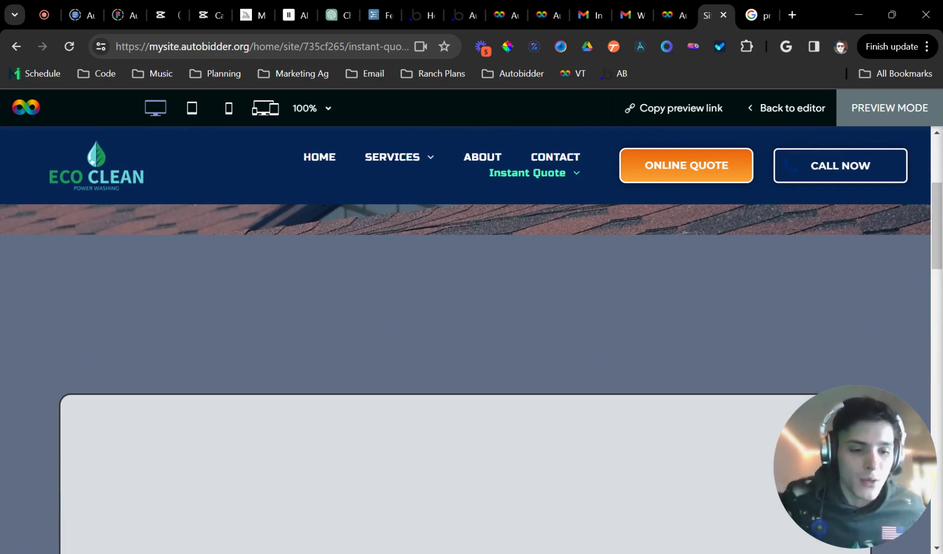
scroll(630, 303, "down", 4)
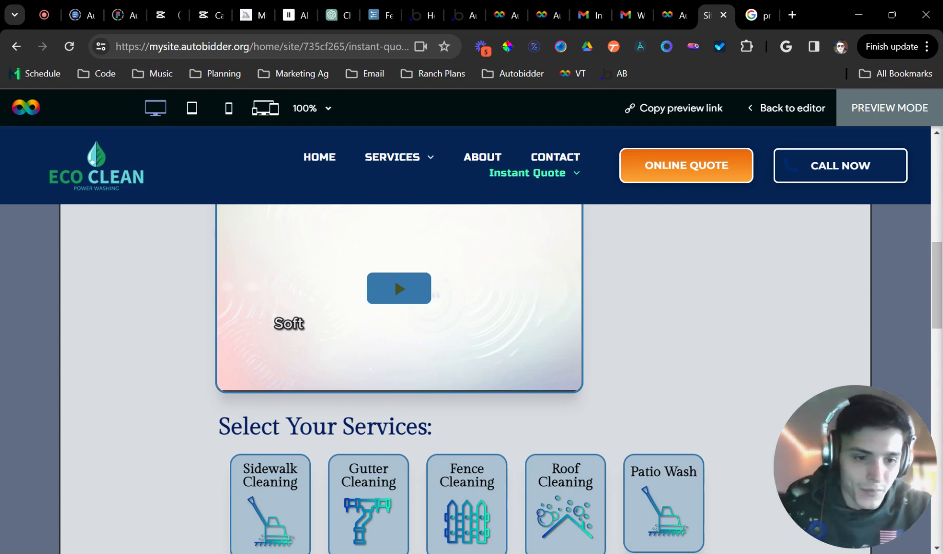
scroll(588, 278, "up", 8)
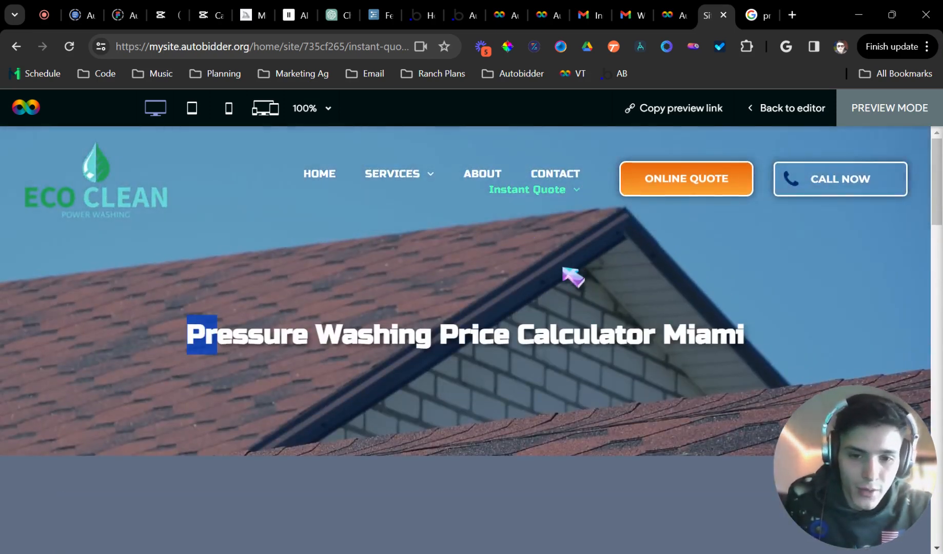